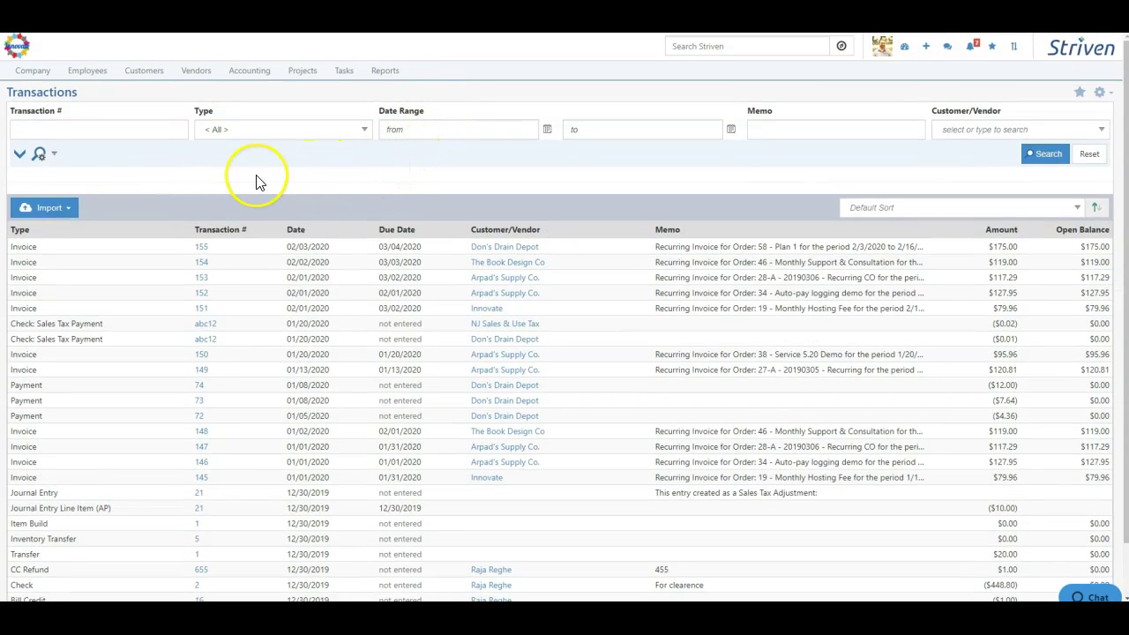
# - Open the Manual Checks import from the transactions list and bring up the column mapping for a sample file
pyautogui.click(68, 211)
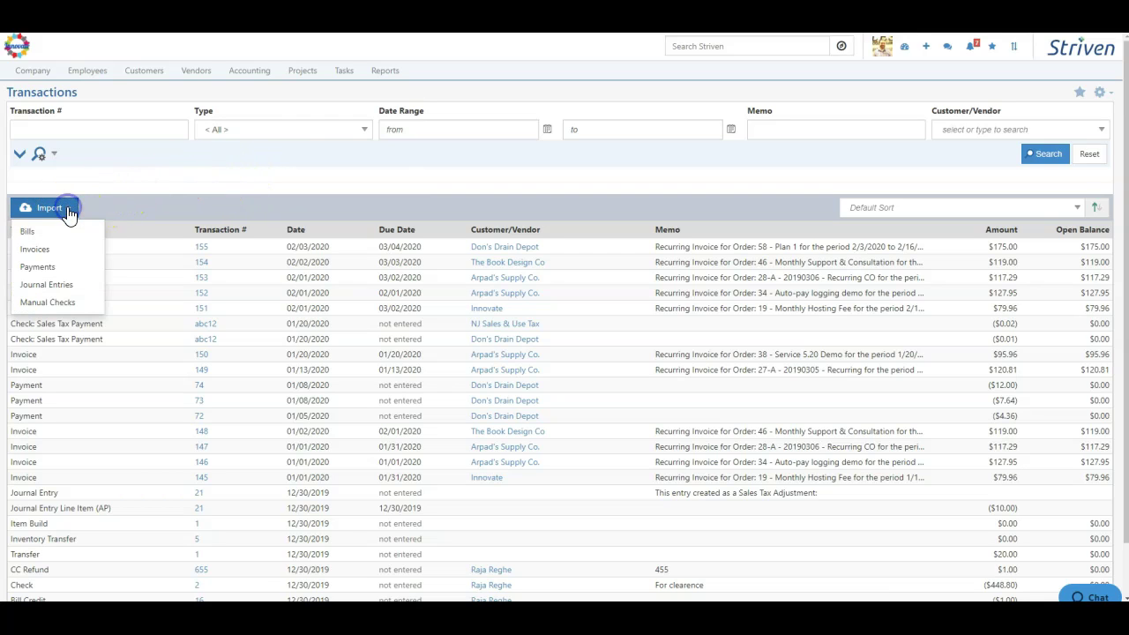
pyautogui.click(66, 306)
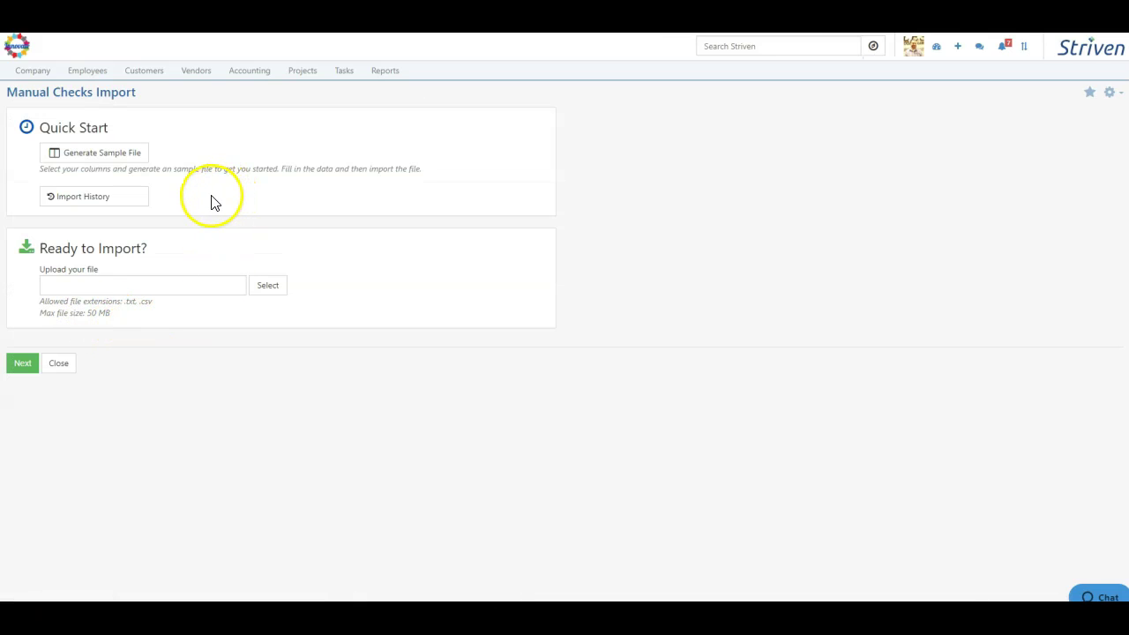
pyautogui.click(96, 155)
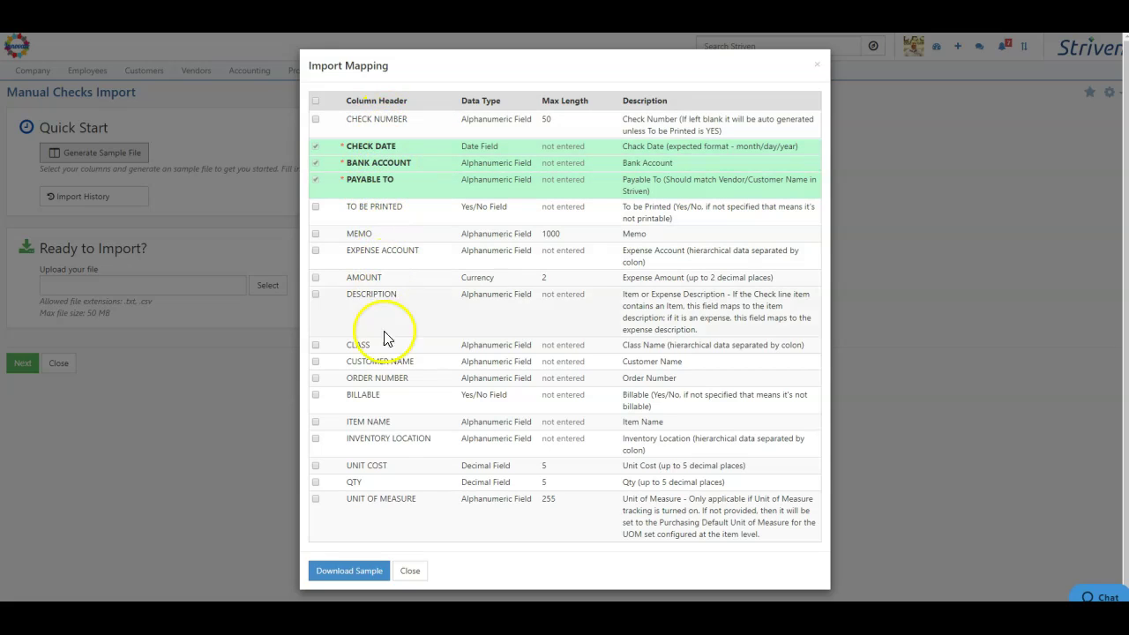
# - Download a manual checks sample file with the Check Number, To Be Printed, Memo and Amount columns added, and view it in Excel
pyautogui.click(316, 122)
pyautogui.click(317, 209)
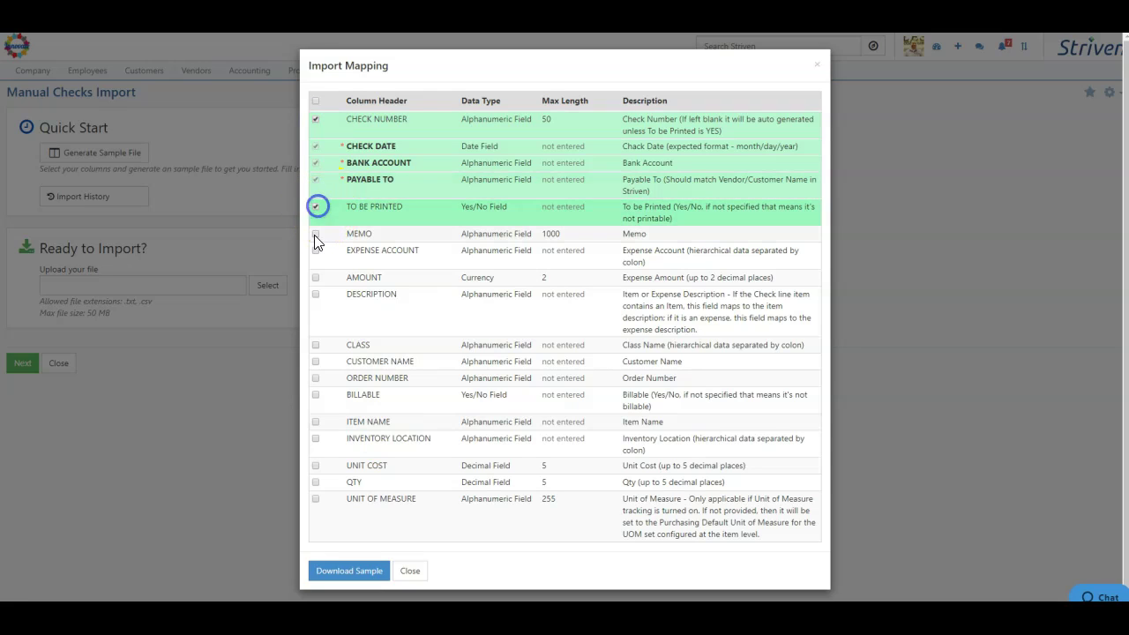
pyautogui.click(316, 237)
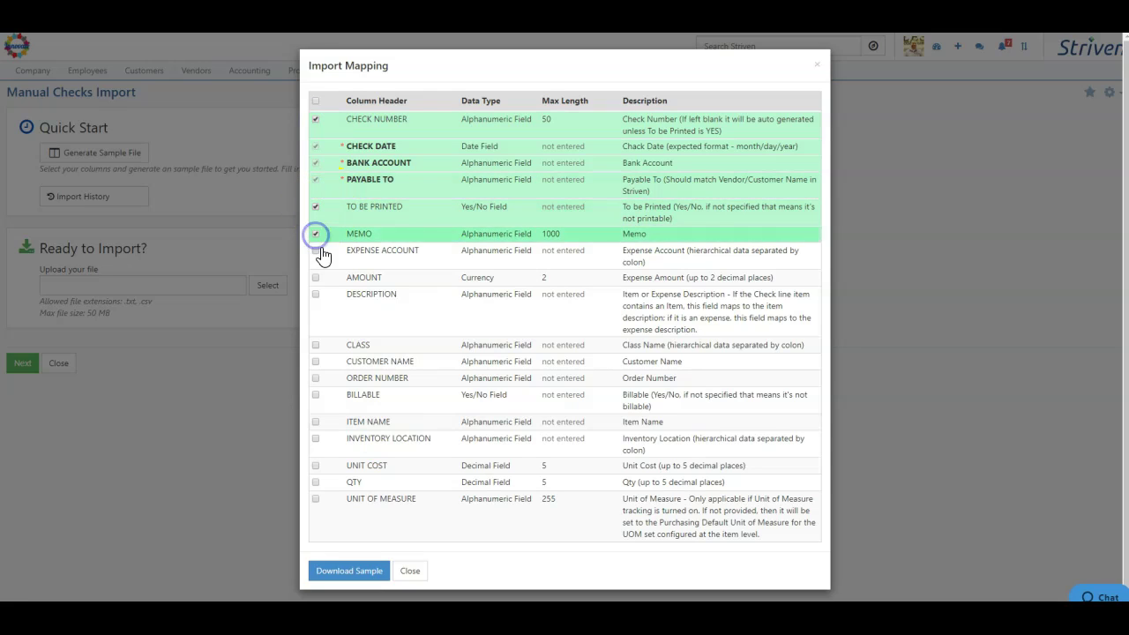
pyautogui.click(316, 278)
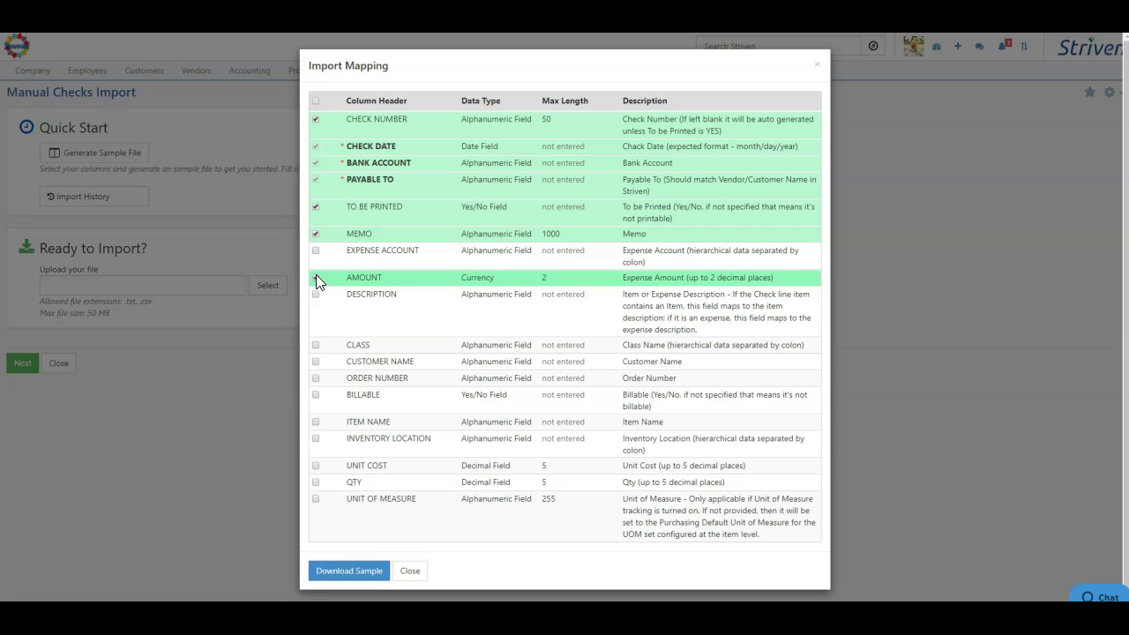
pyautogui.click(349, 573)
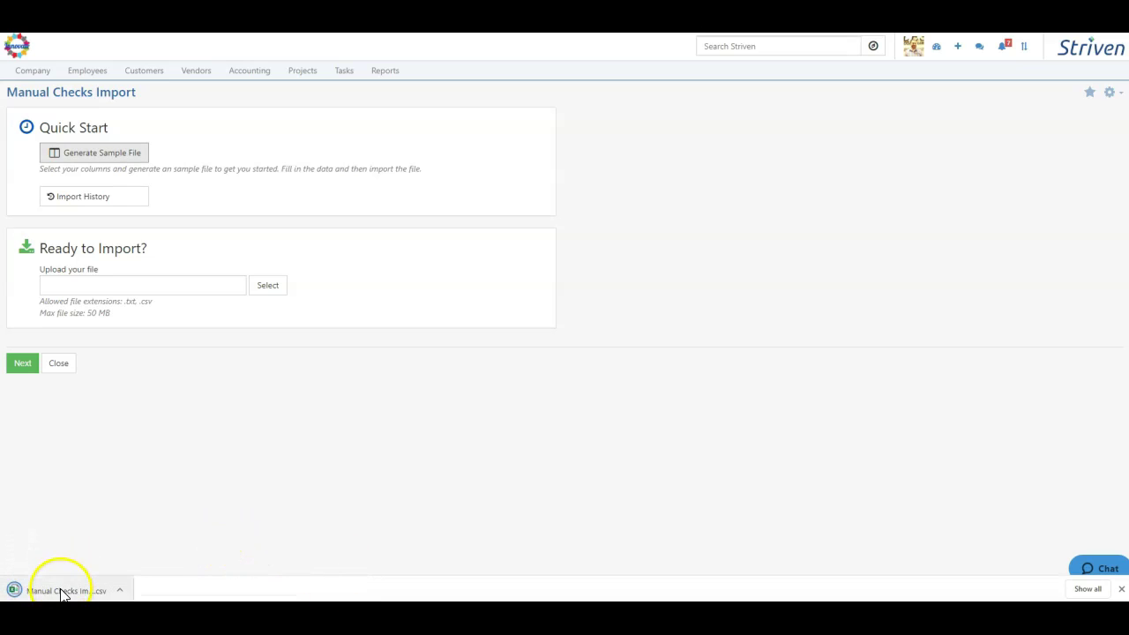
pyautogui.click(61, 591)
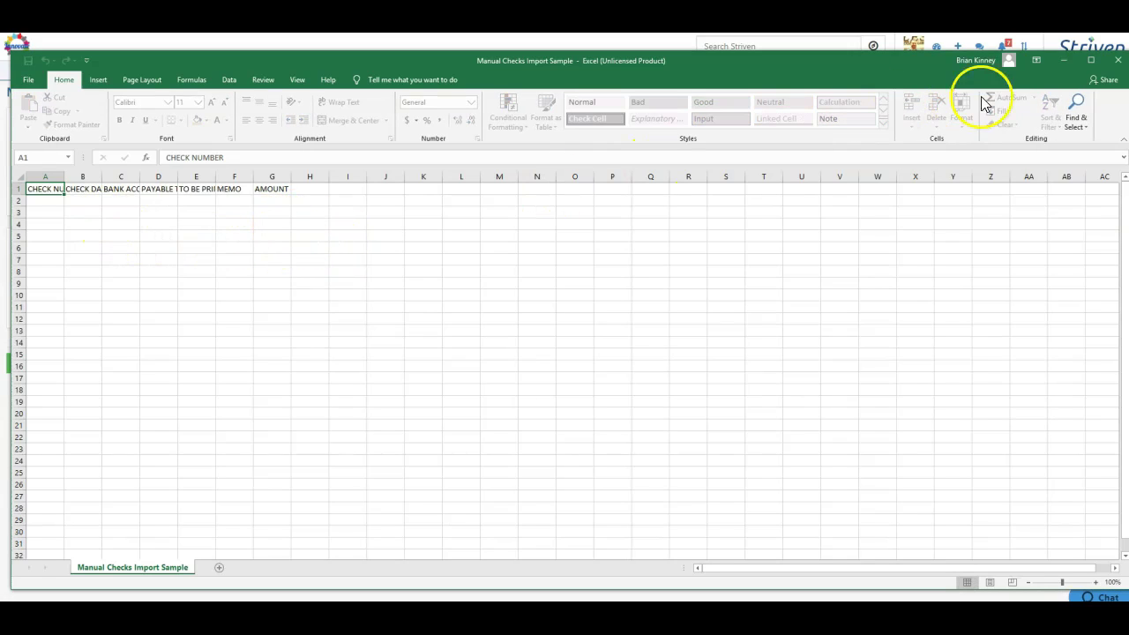
pyautogui.click(449, 614)
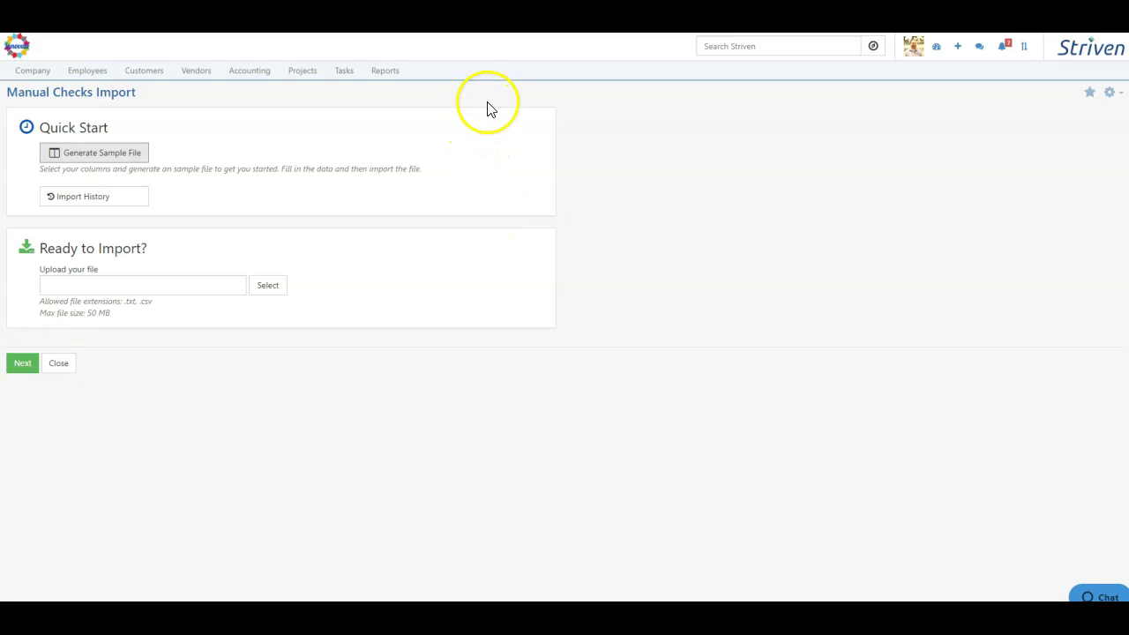
# - View the history of manual check imports and look through the import types available for filtering
pyautogui.click(91, 202)
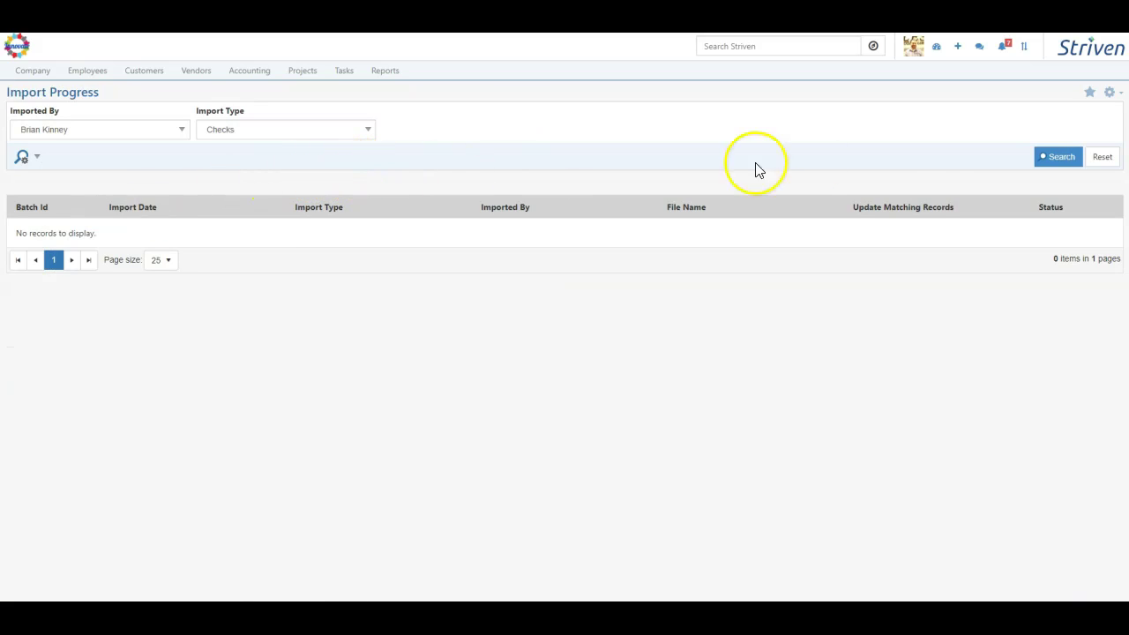
pyautogui.click(245, 132)
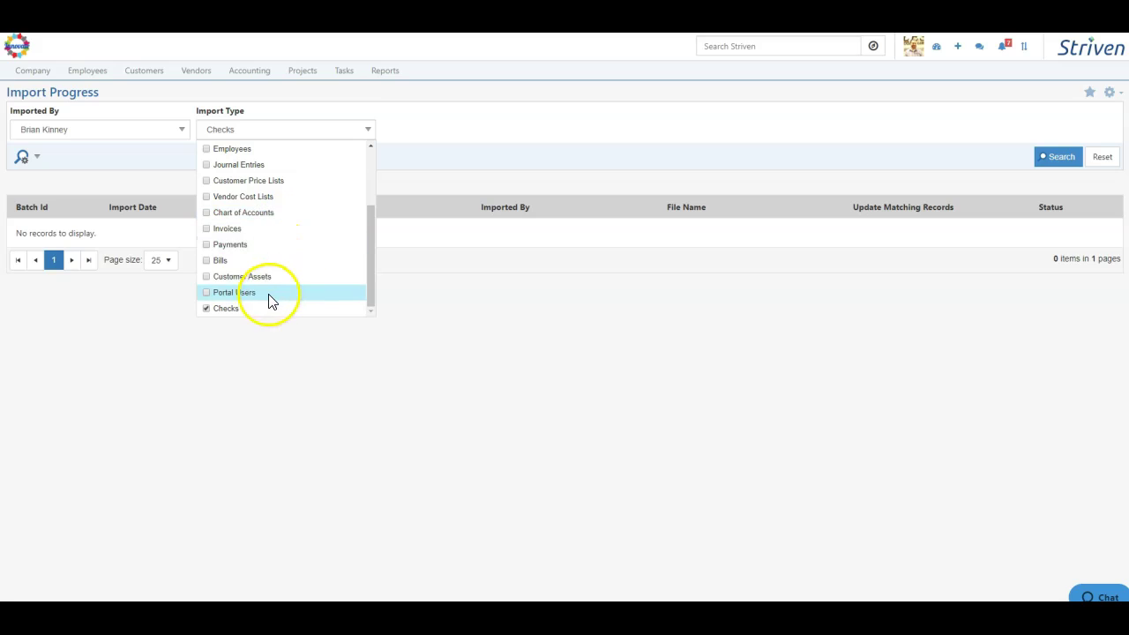
pyautogui.scroll(3, 265, 291)
pyautogui.click(480, 134)
# - Return to the Transactions list and search it with the type filter set to Bills only
pyautogui.click(248, 73)
pyautogui.click(261, 112)
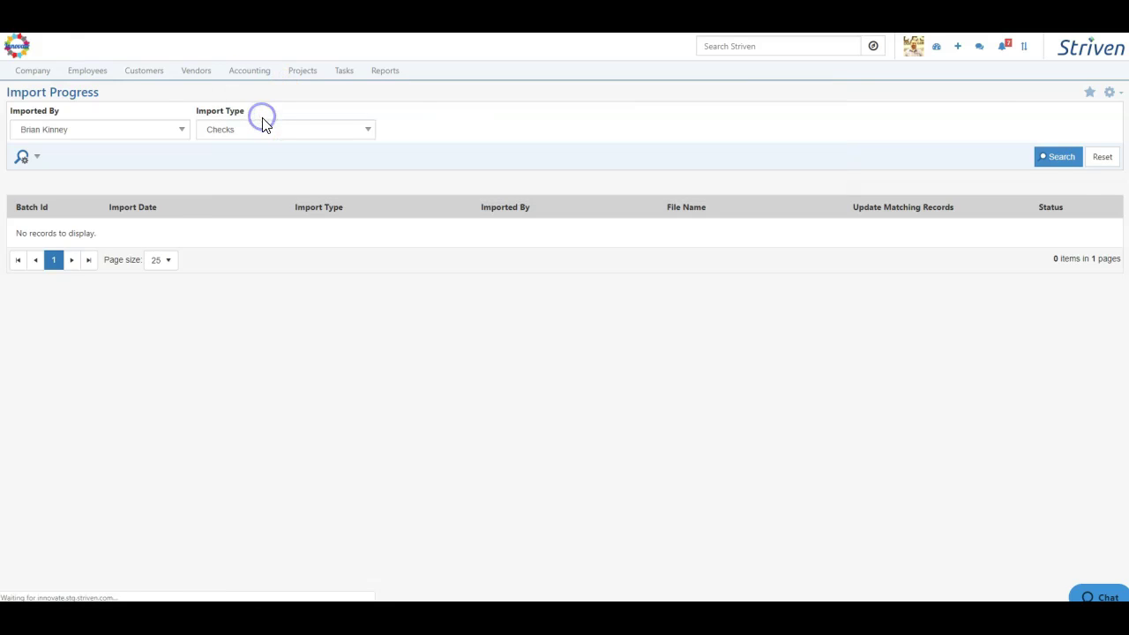
pyautogui.click(267, 131)
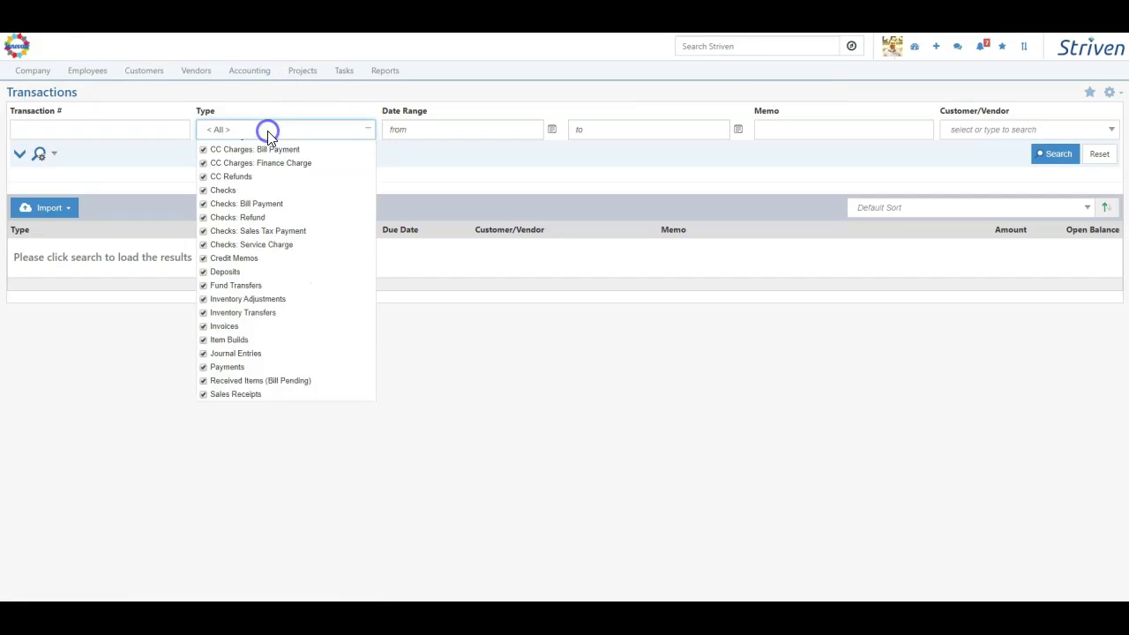
pyautogui.click(223, 149)
pyautogui.click(215, 176)
pyautogui.click(1059, 154)
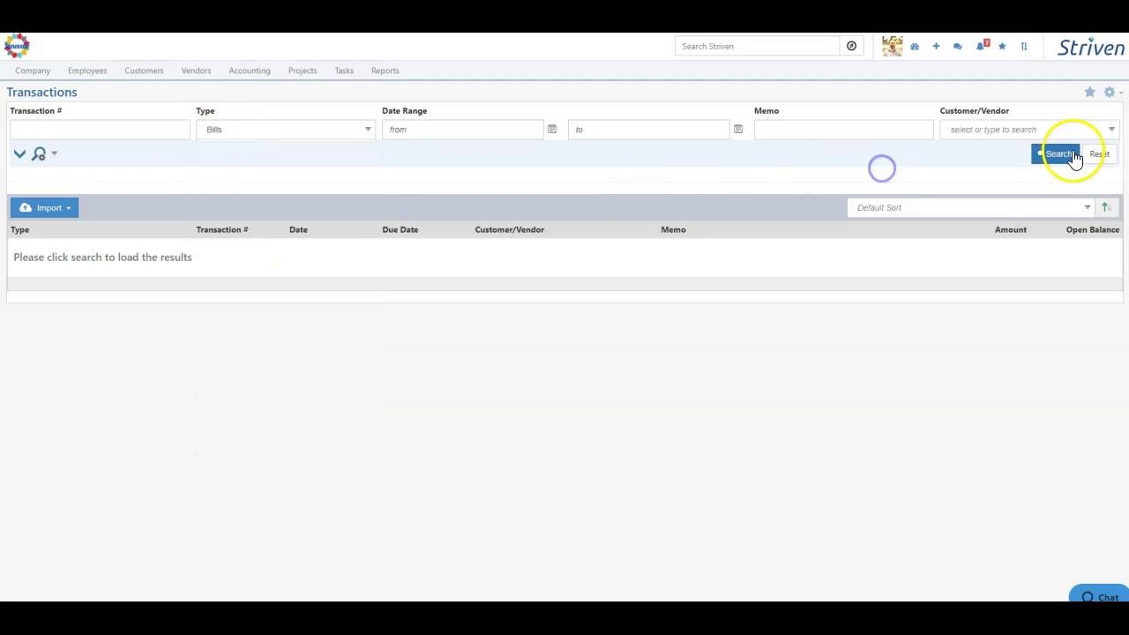
pyautogui.scroll(-1, 364, 169)
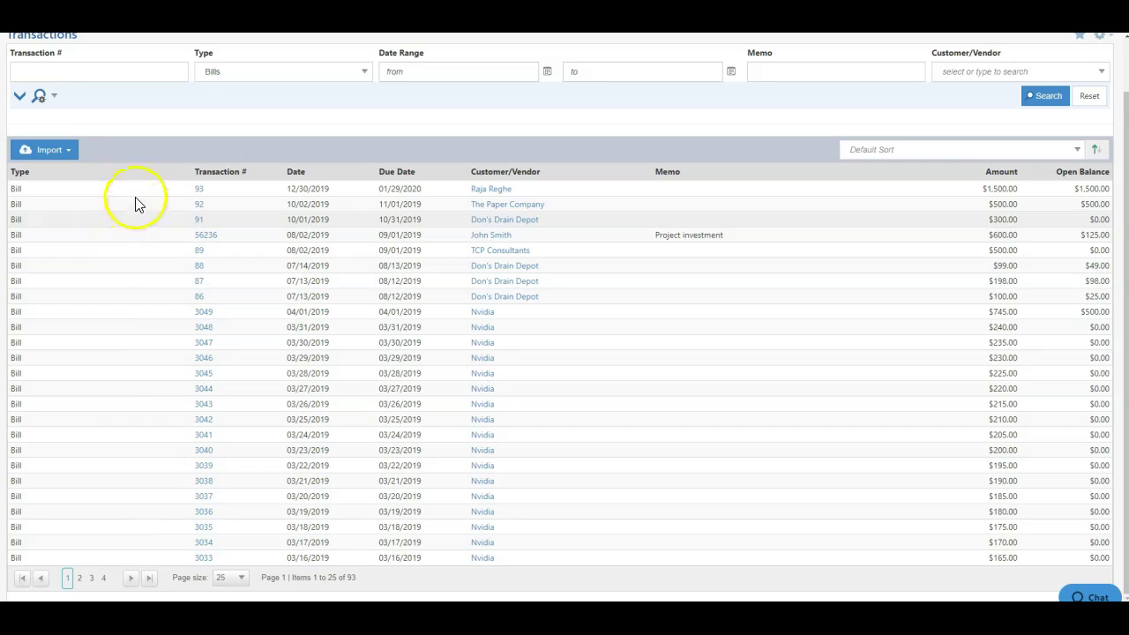
# - Open the bill dated 12/30/2019 and apply the vendor's available $1.00 bill credit to it
pyautogui.click(198, 191)
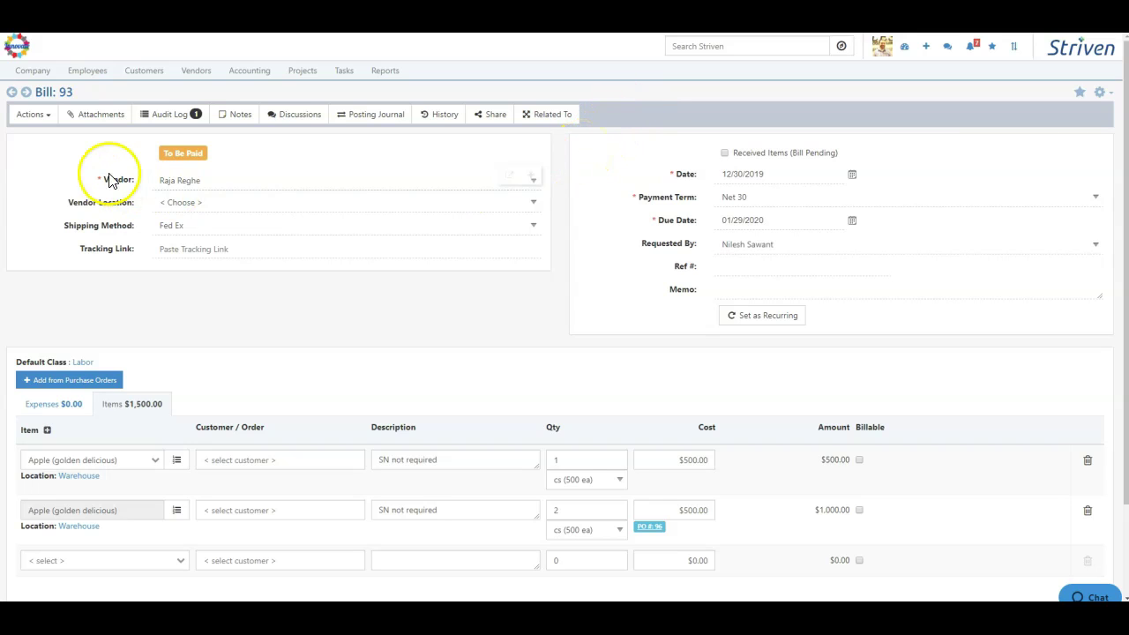
pyautogui.click(46, 115)
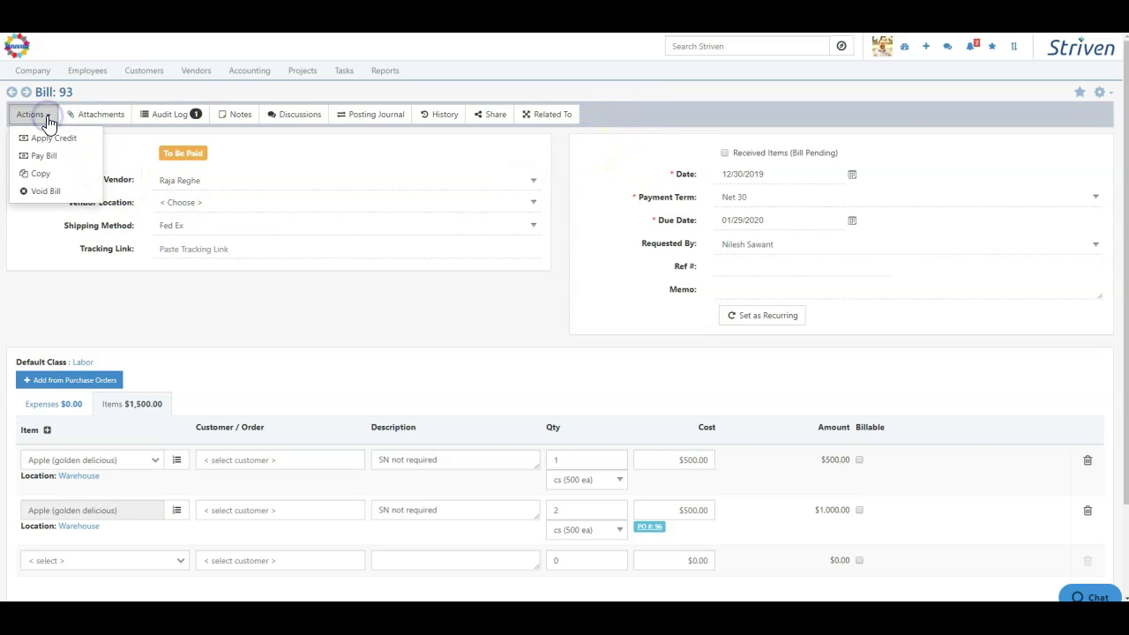
pyautogui.click(56, 139)
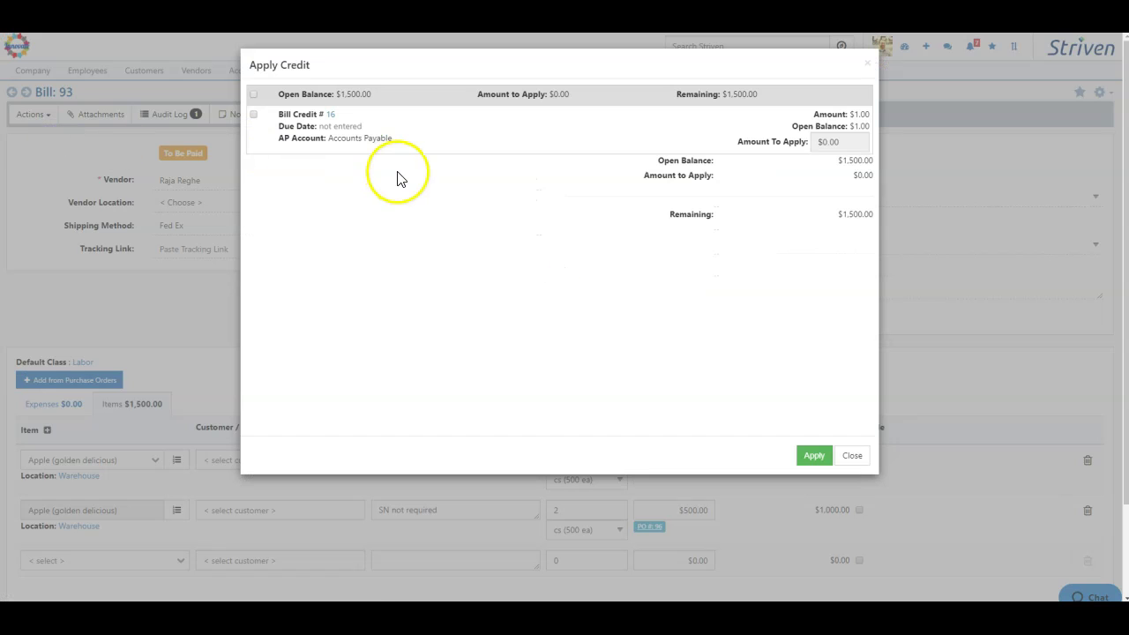
pyautogui.click(253, 115)
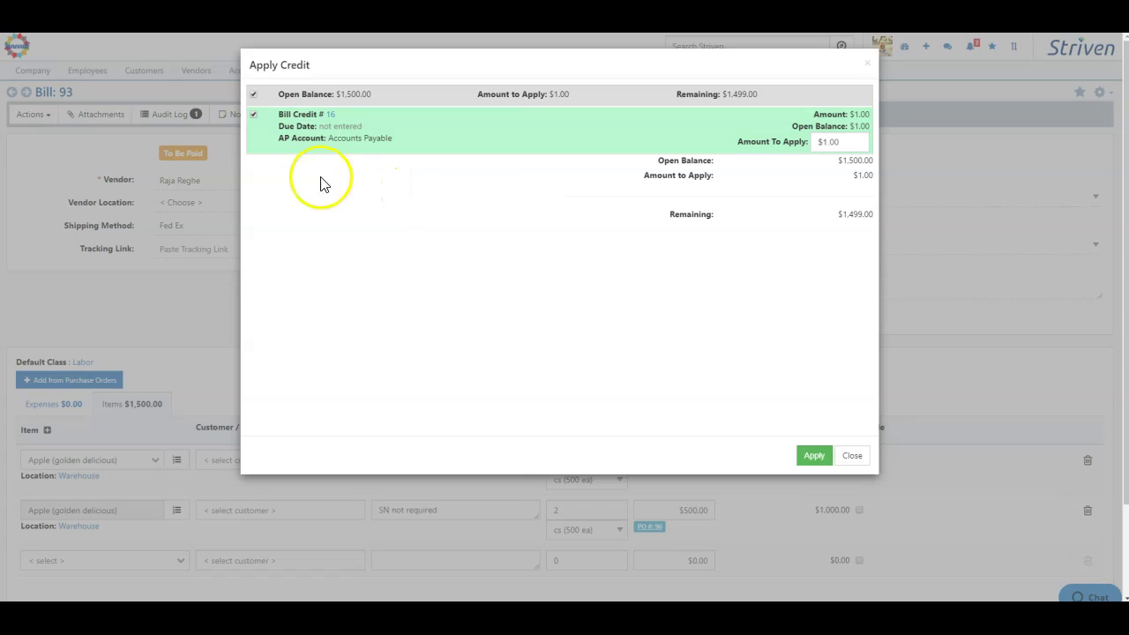
pyautogui.click(813, 457)
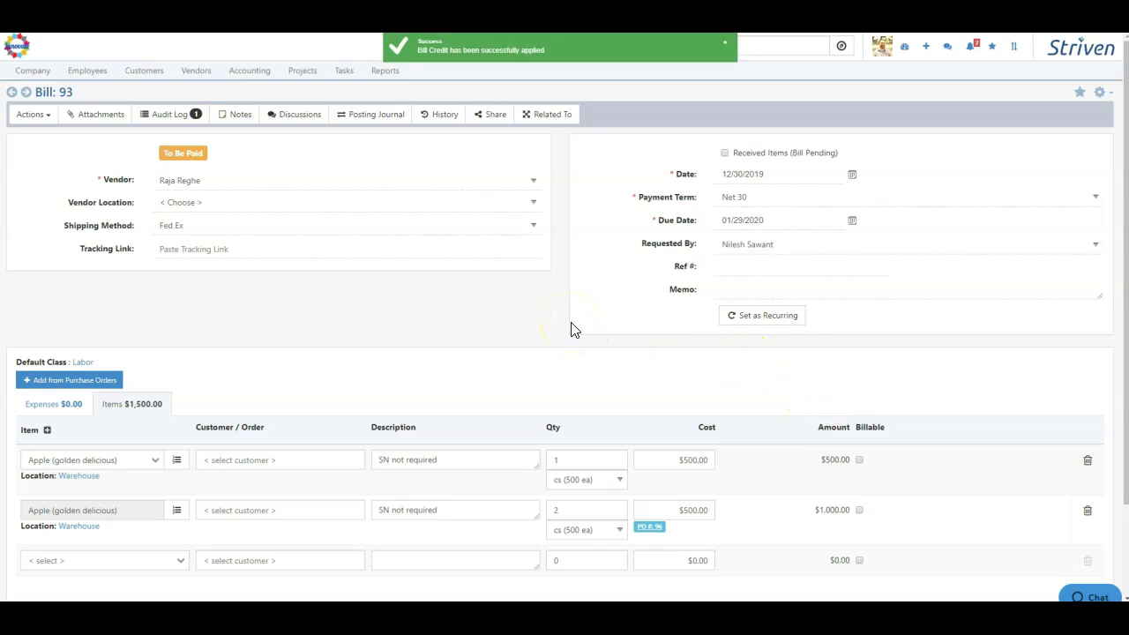
pyautogui.click(725, 42)
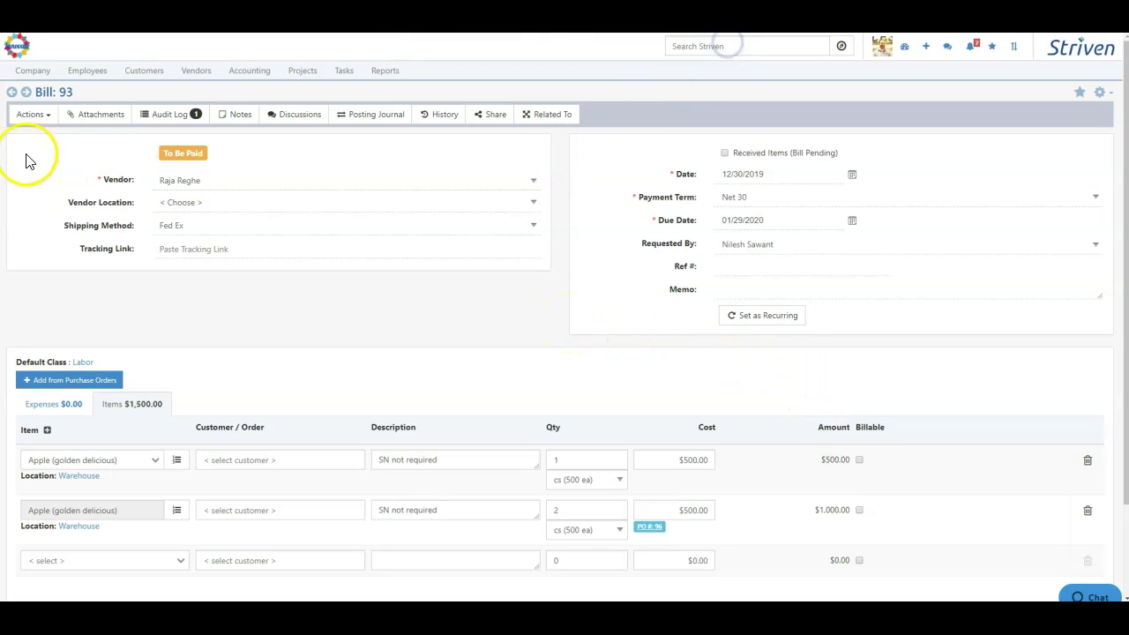
# - Bring up the payment page for the open bill
pyautogui.click(33, 116)
pyautogui.click(43, 157)
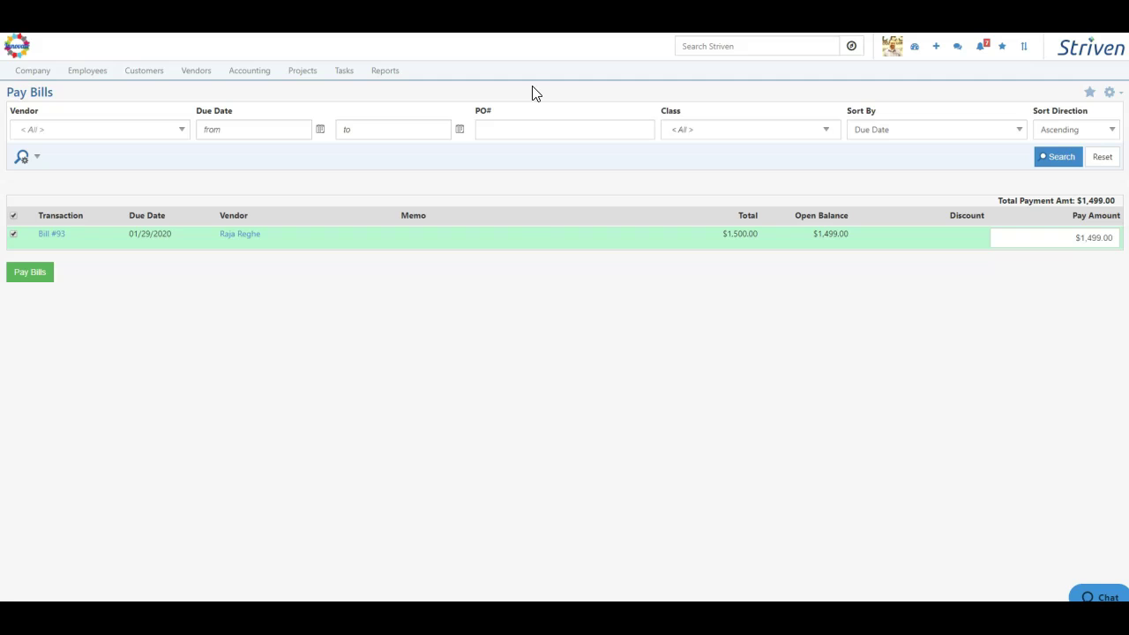
# - Open the sales tax payment page in the accounting area
pyautogui.click(252, 74)
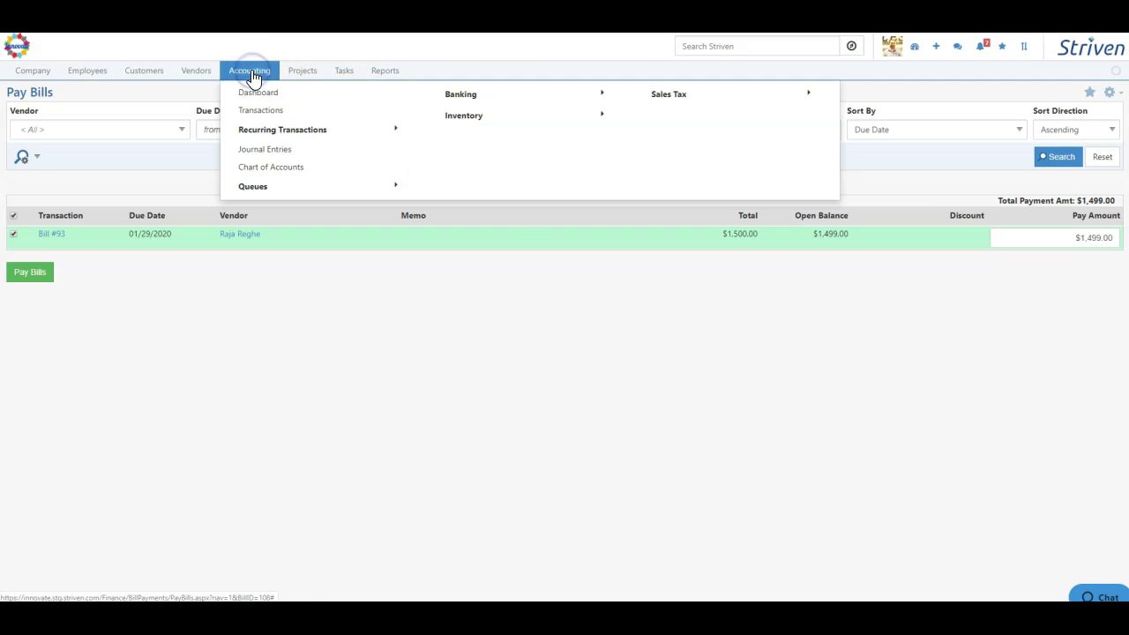
pyautogui.click(676, 97)
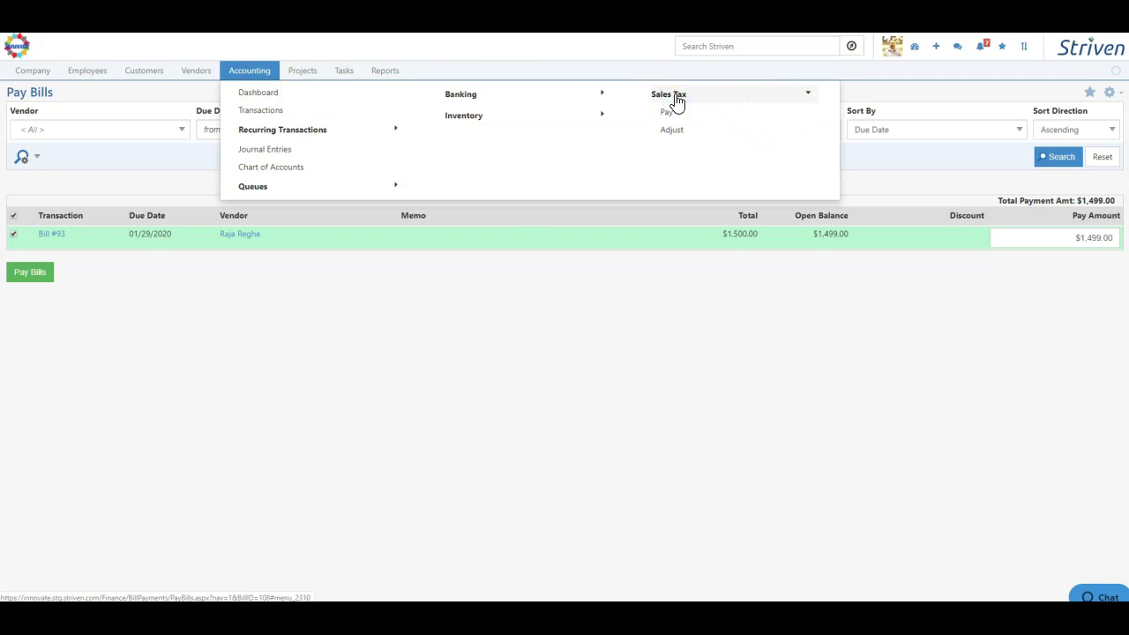
pyautogui.click(671, 112)
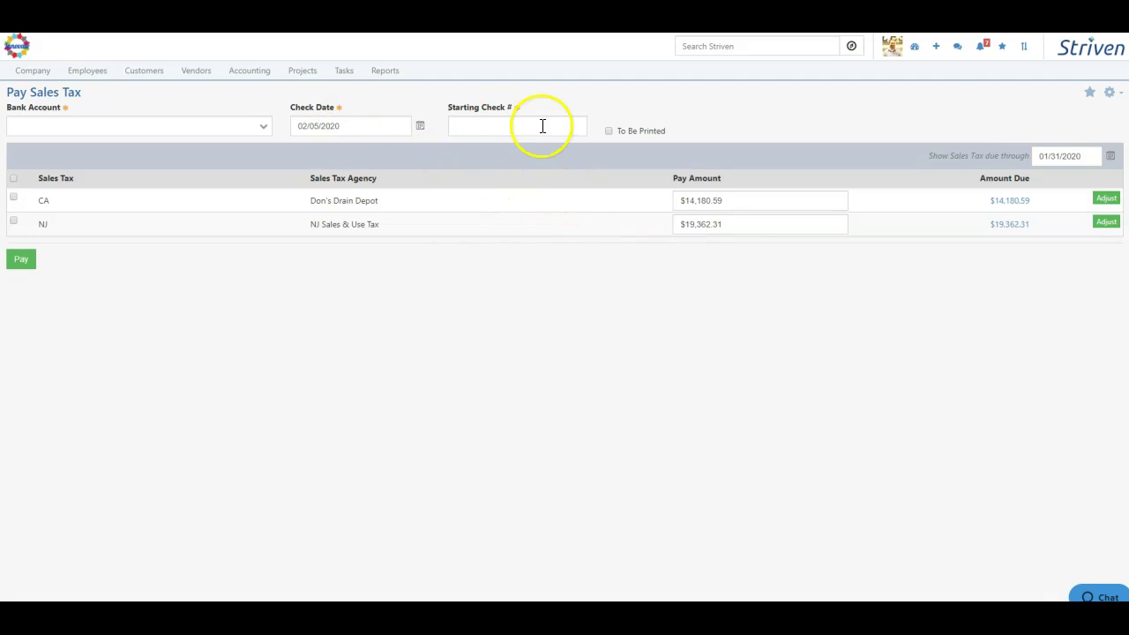
# - Set the starting check number for the sales tax payment to 24
pyautogui.click(505, 128)
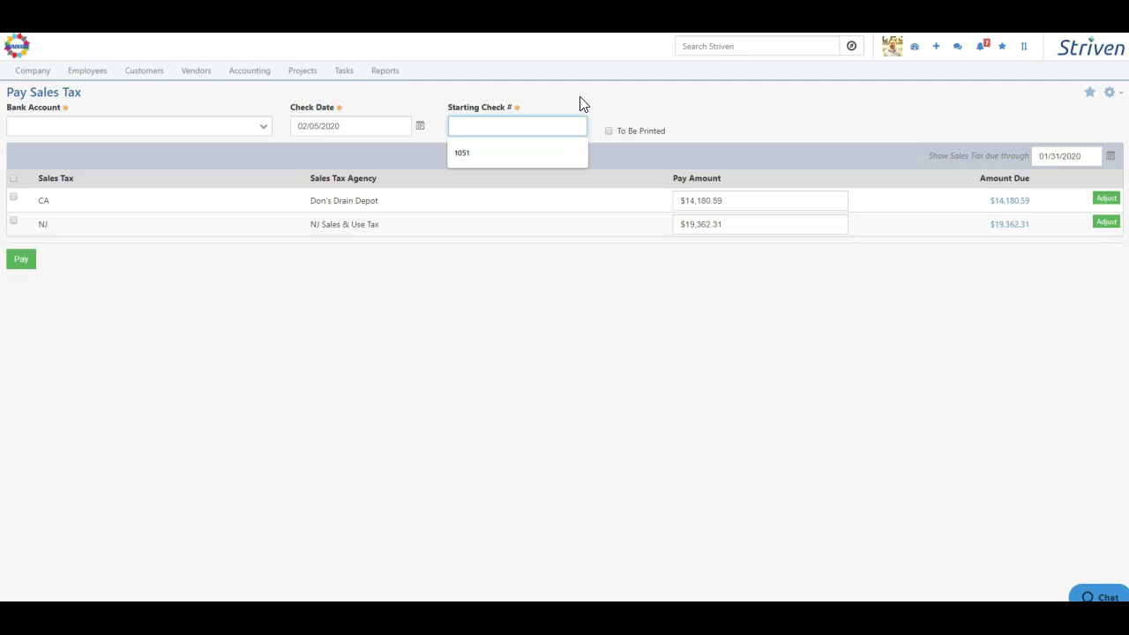
pyautogui.write('24')
pyautogui.click(619, 99)
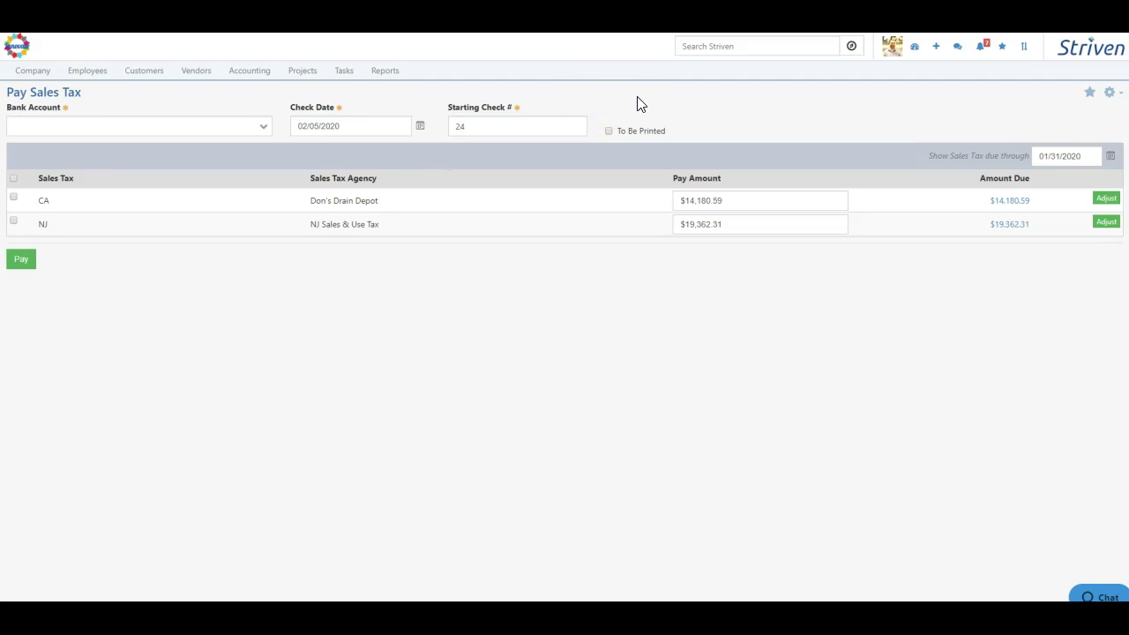
# - Select the Bank account as the payment source and pay the CA sales tax
pyautogui.click(189, 128)
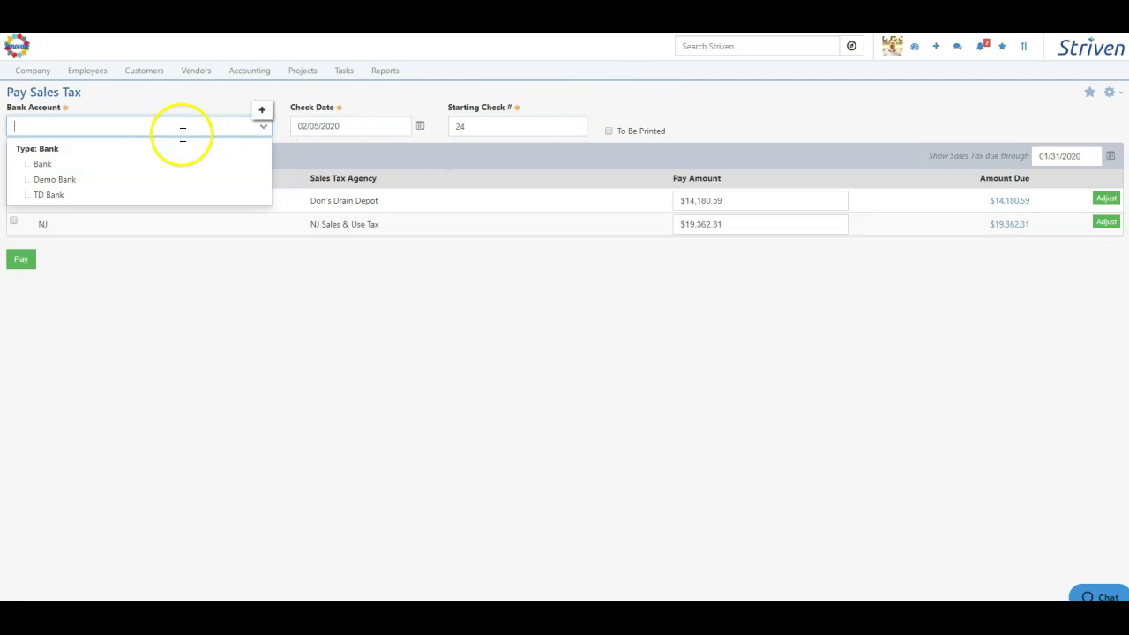
pyautogui.click(46, 166)
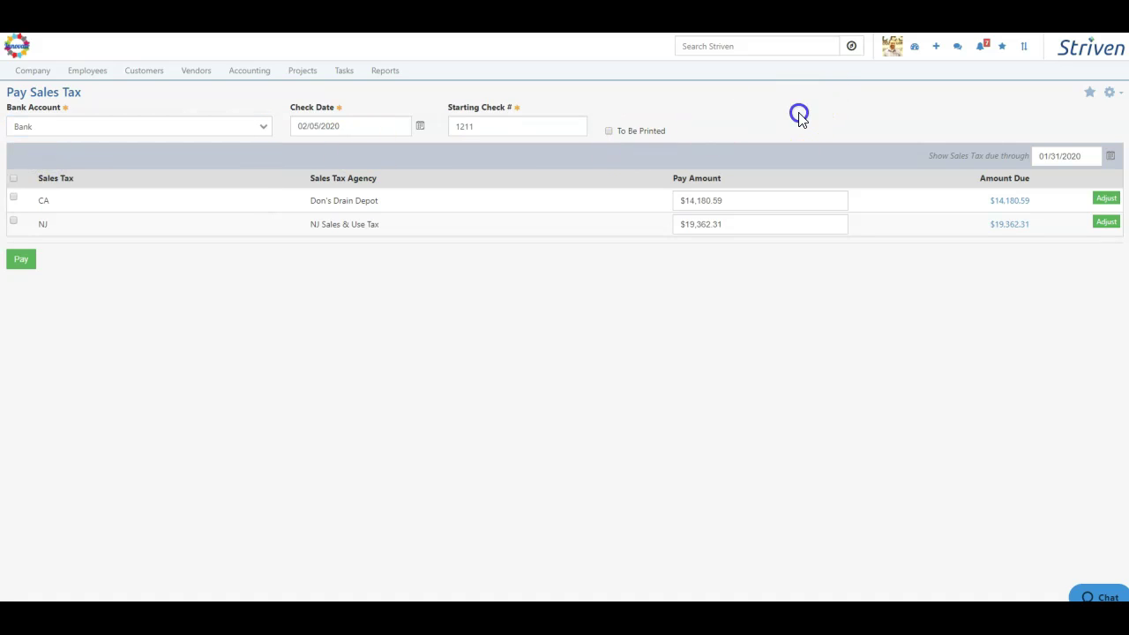
pyautogui.click(13, 198)
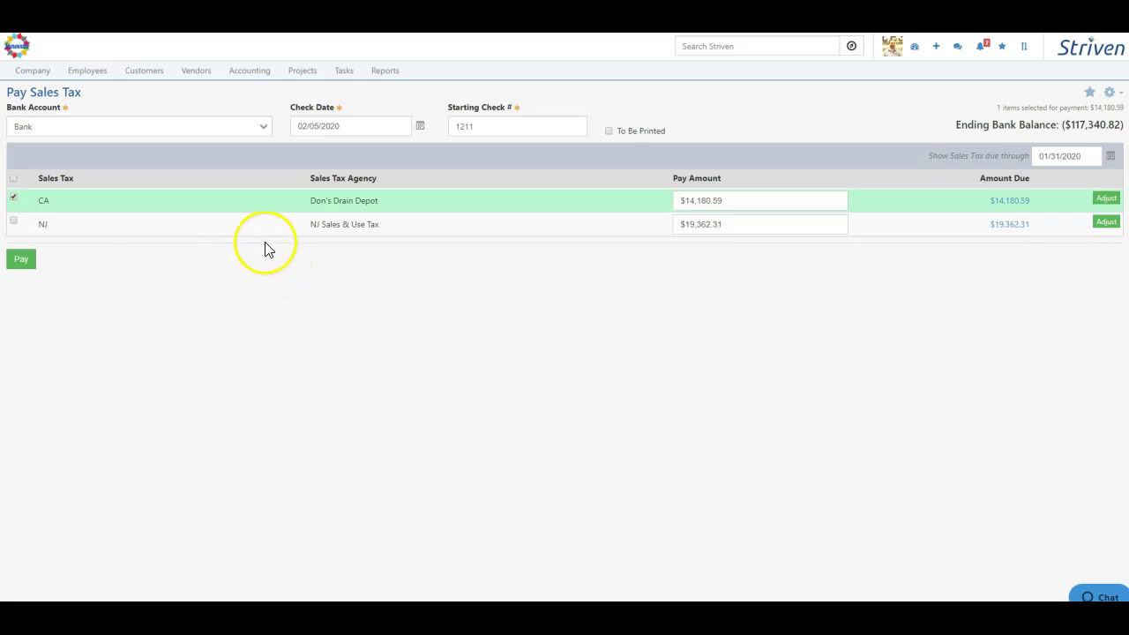
pyautogui.click(23, 260)
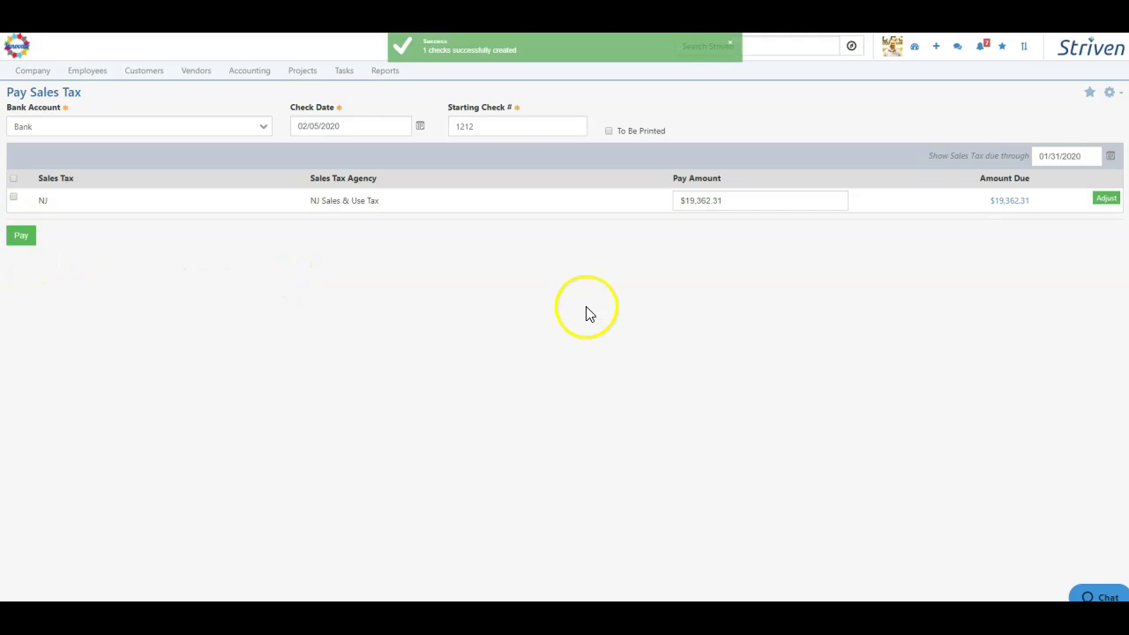
pyautogui.click(732, 47)
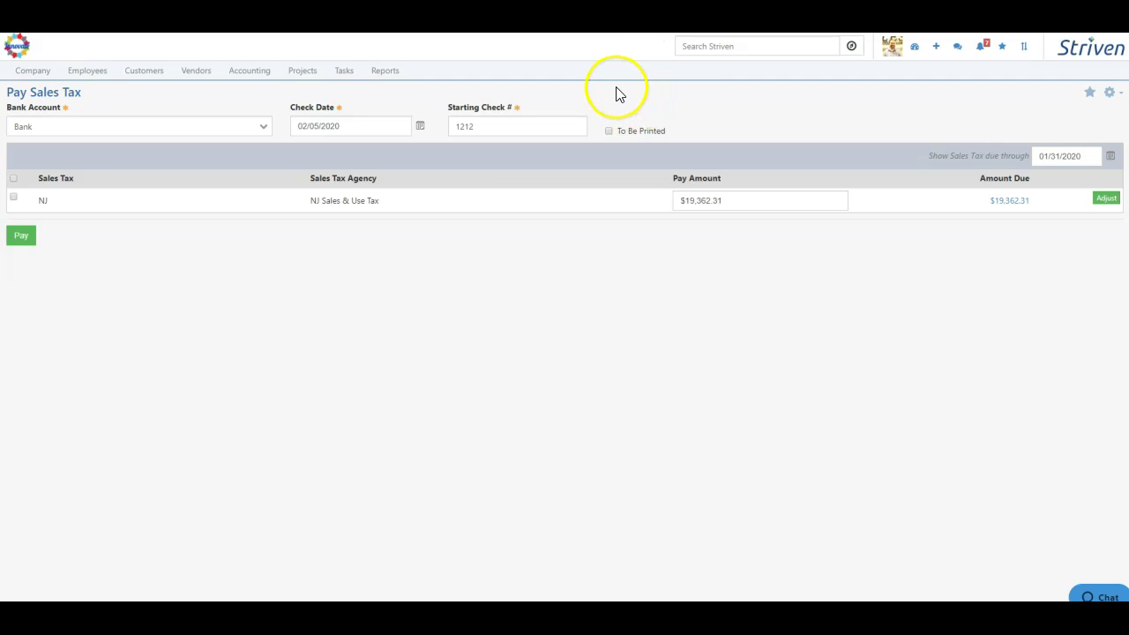
# - Start a new journal entry and choose Taxes Paid as the account of its first line
pyautogui.click(936, 48)
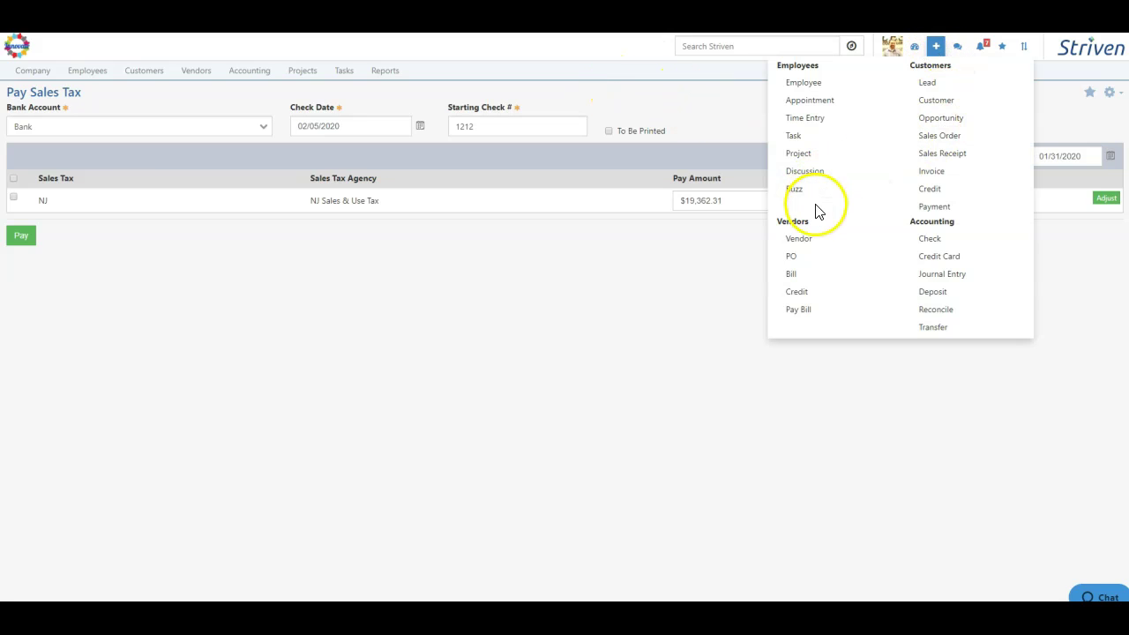
pyautogui.click(943, 274)
pyautogui.click(78, 326)
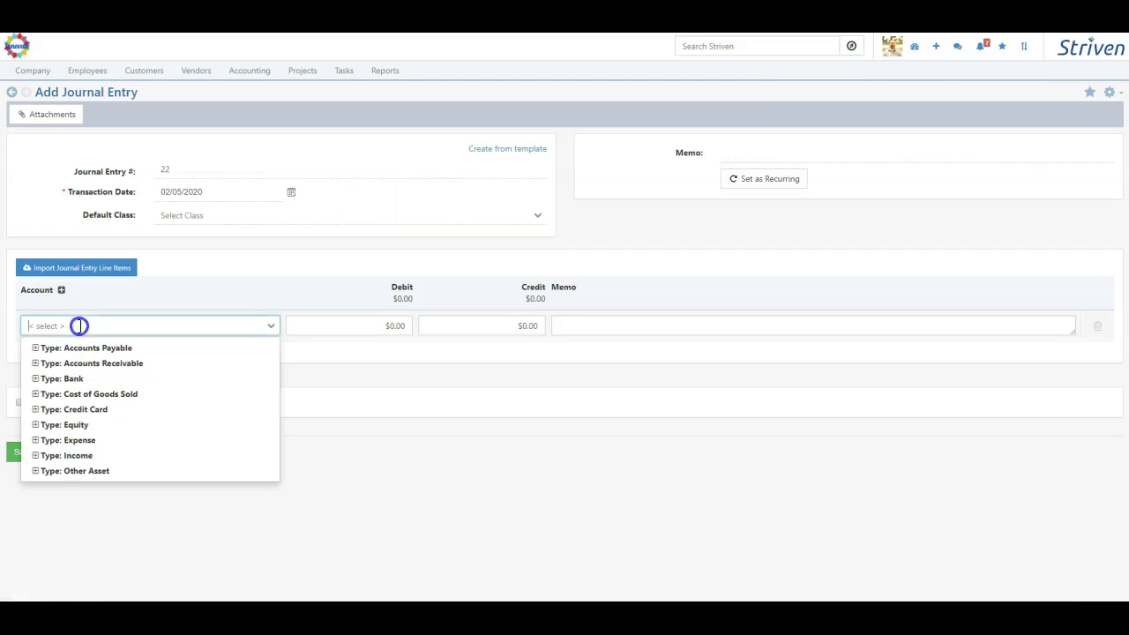
pyautogui.click(50, 441)
pyautogui.write('tax')
pyautogui.click(76, 364)
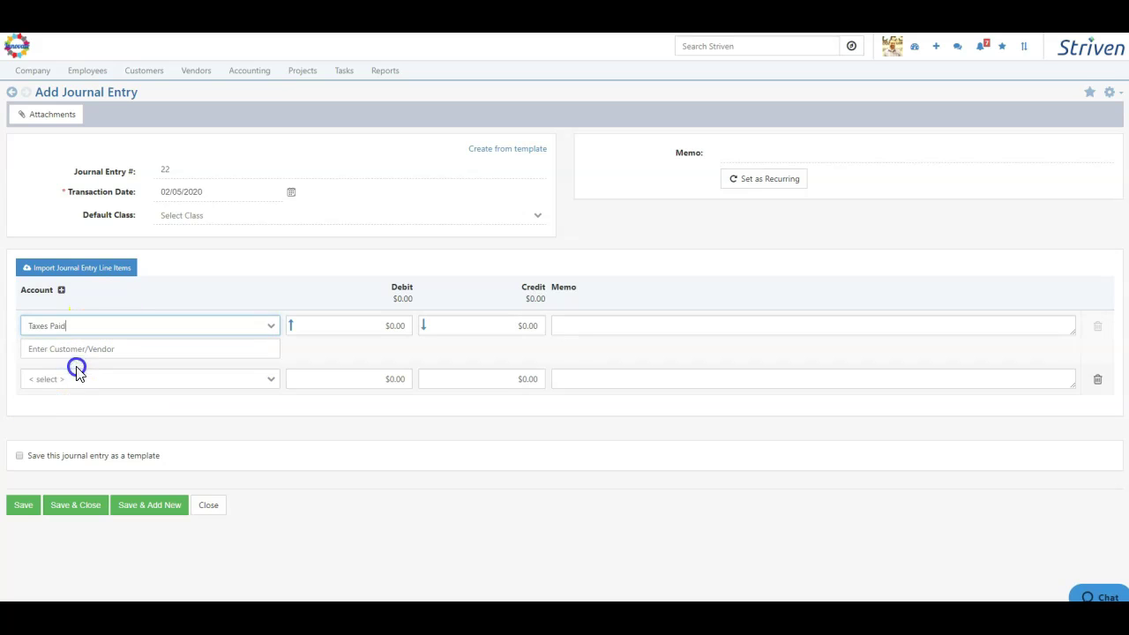
# - Assign the vendor NJ Sales & Use Tax to the Taxes Paid line of the journal entry
pyautogui.click(188, 294)
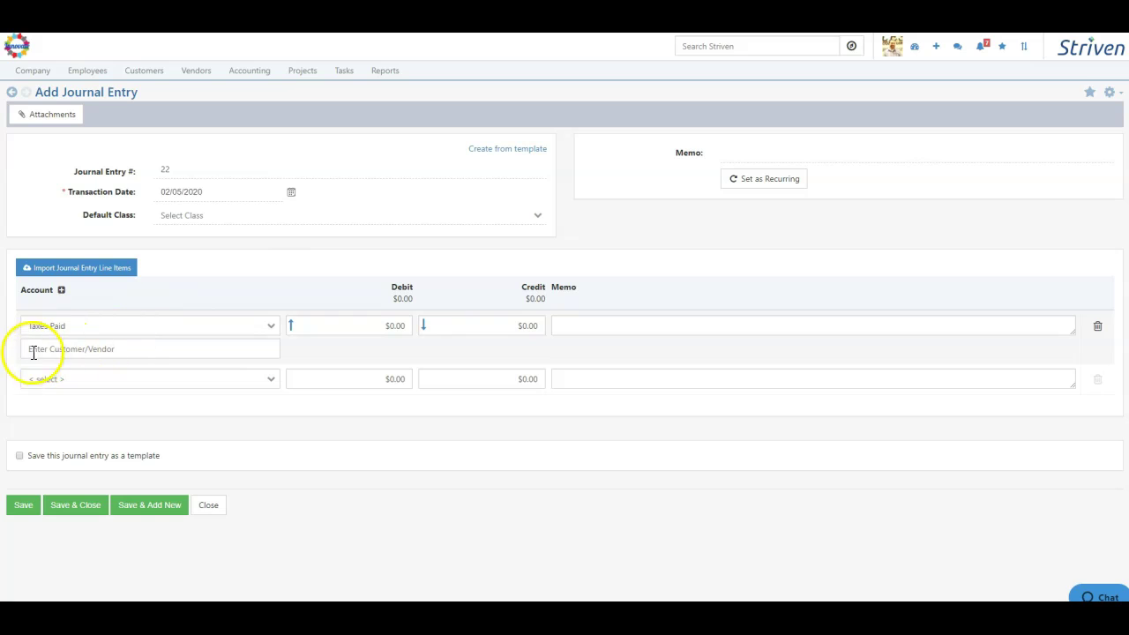
pyautogui.click(132, 348)
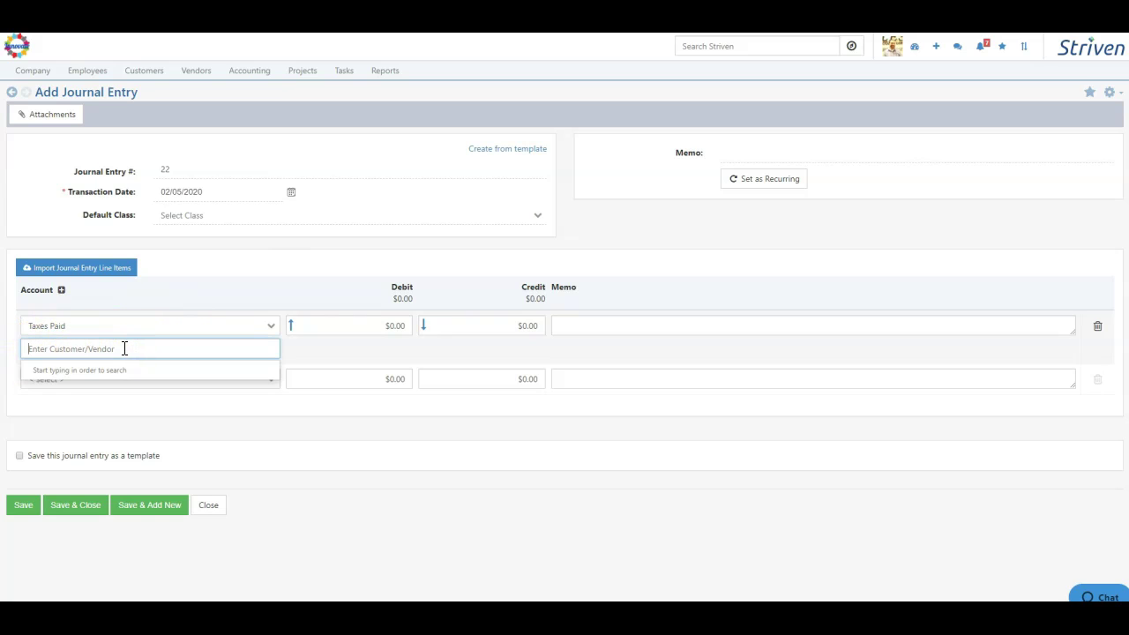
pyautogui.write('13')
pyautogui.click(68, 371)
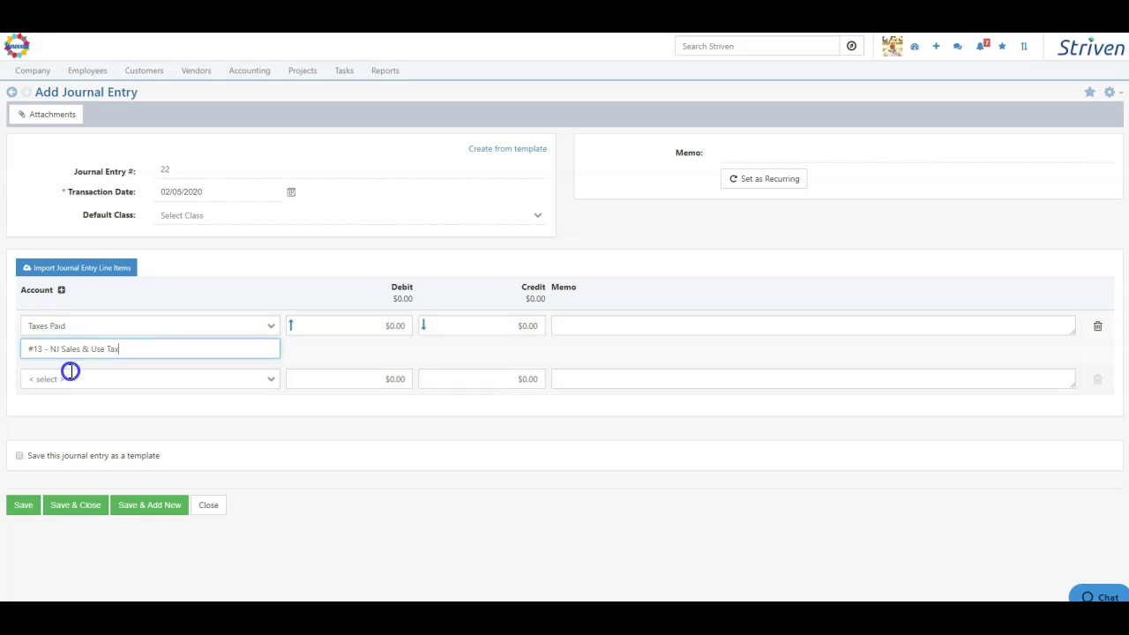
pyautogui.click(89, 407)
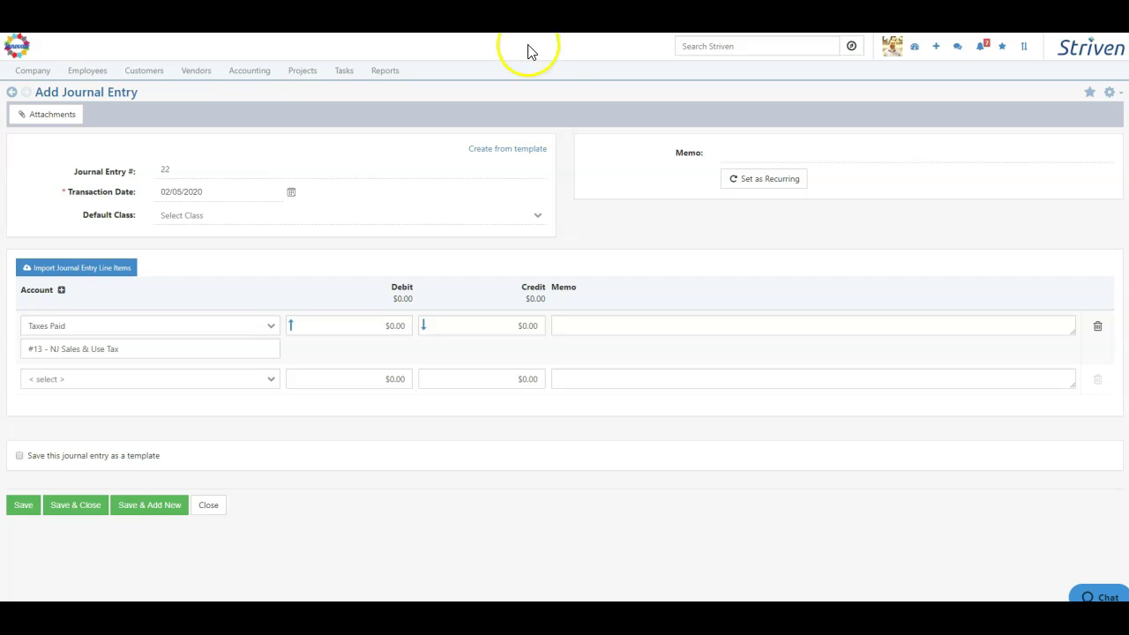
# - Open the Trial Balance financial report and drill into the transactions behind the 101 - TD Bank credit amount
pyautogui.click(393, 72)
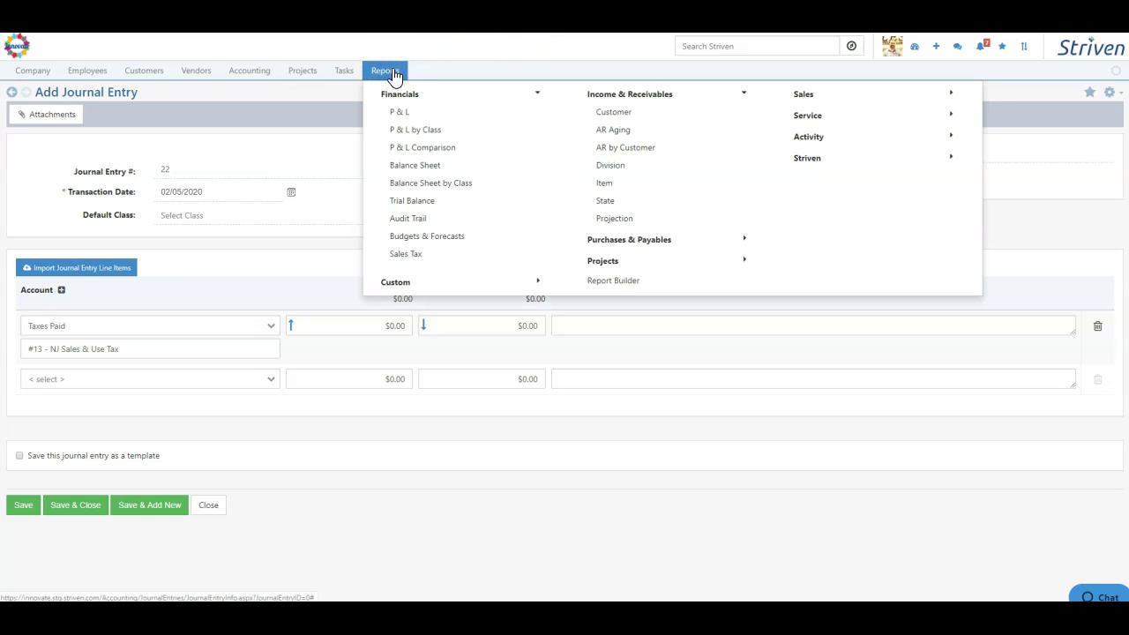
pyautogui.click(427, 206)
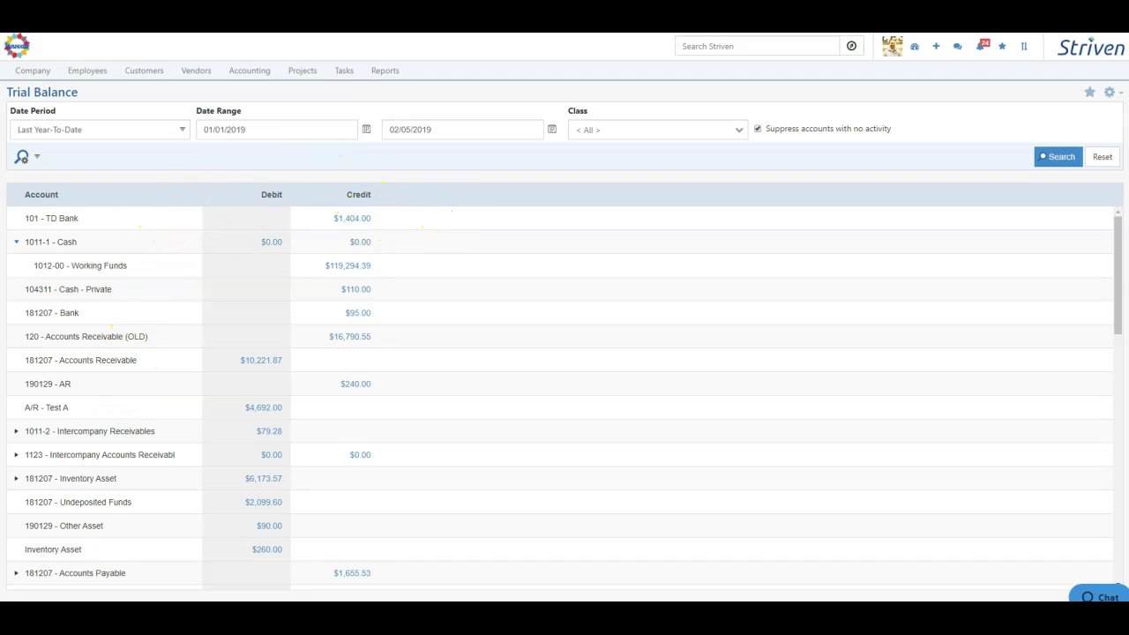
pyautogui.moveTo(1119, 222); pyautogui.dragTo(1124, 501)
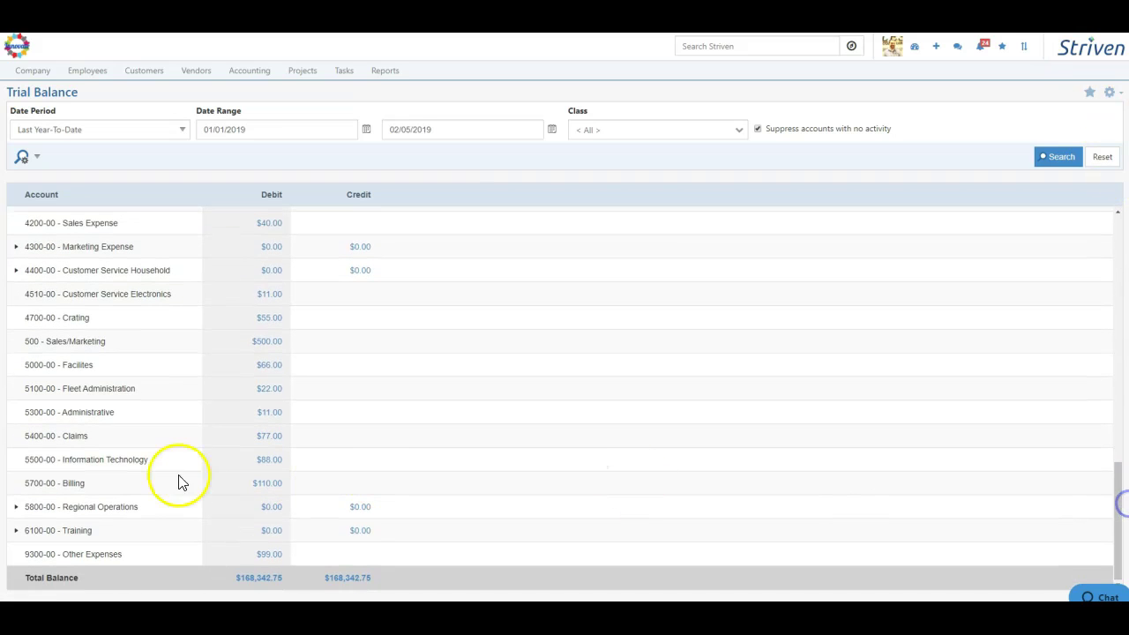
pyautogui.moveTo(1120, 481); pyautogui.dragTo(1115, 177)
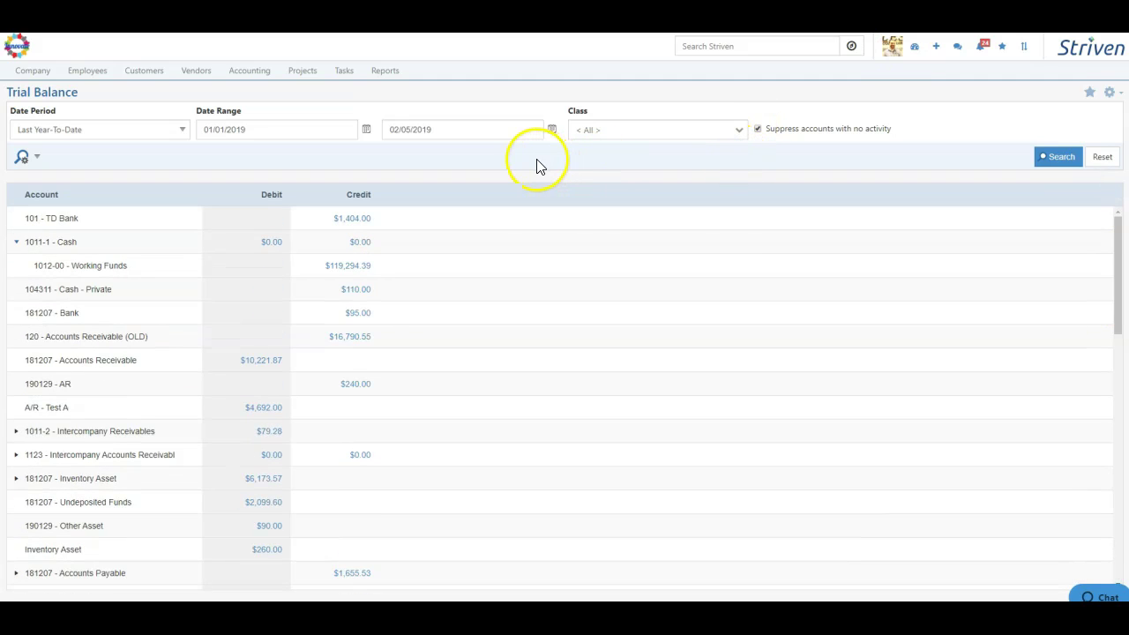
pyautogui.click(357, 227)
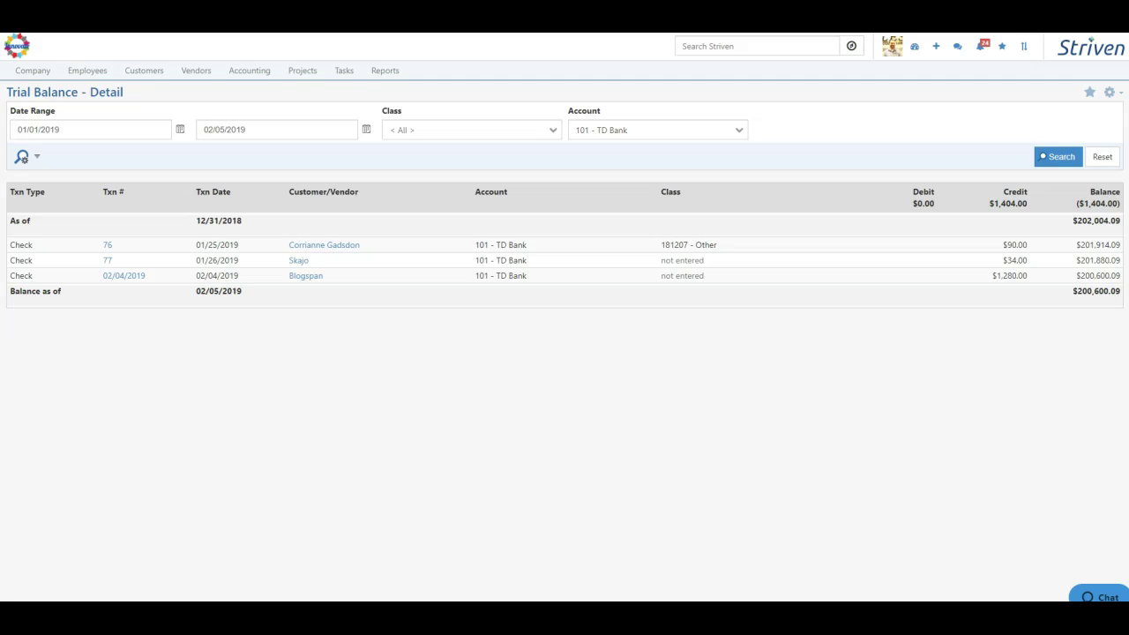
# - Open the P & L by Class financial report and examine its income and expense figures across the class columns
pyautogui.click(388, 74)
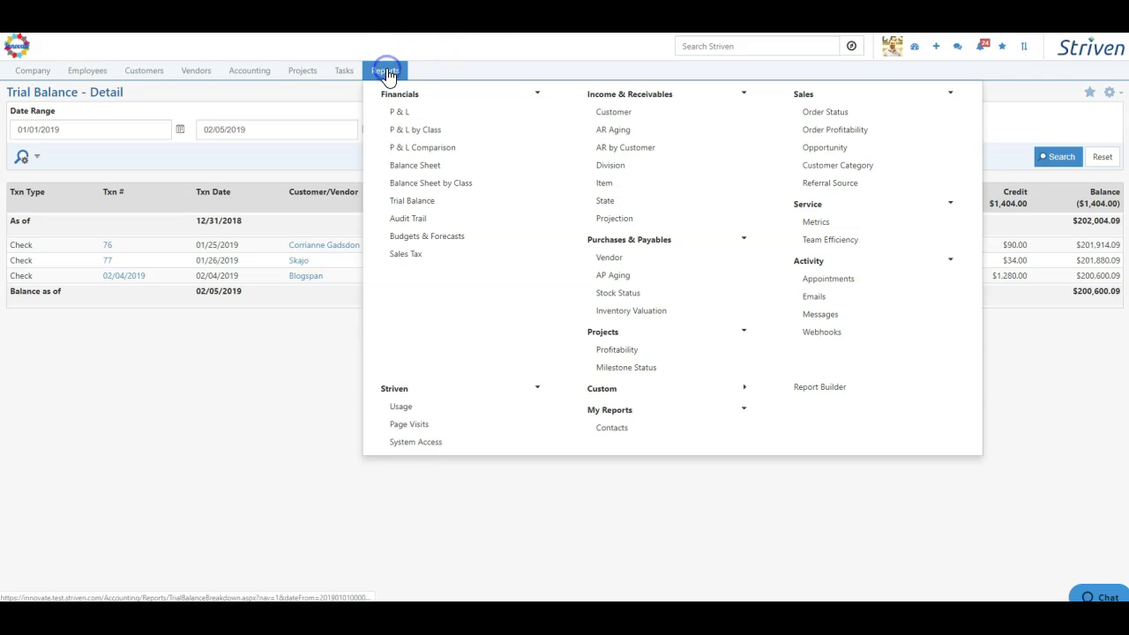
pyautogui.click(415, 131)
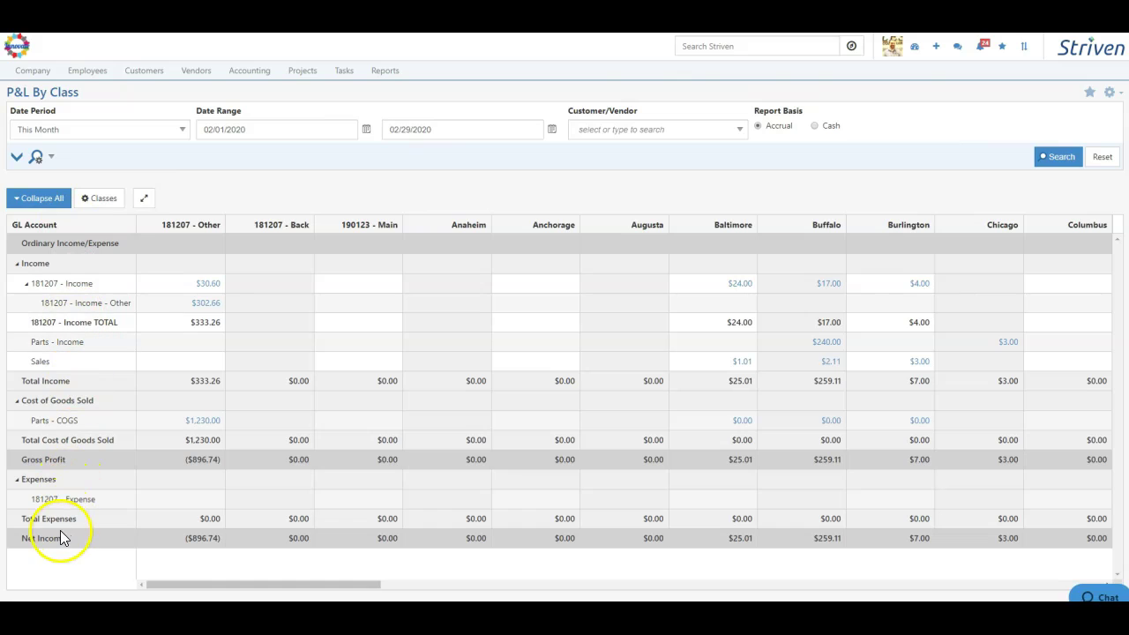
pyautogui.moveTo(188, 587); pyautogui.dragTo(146, 585)
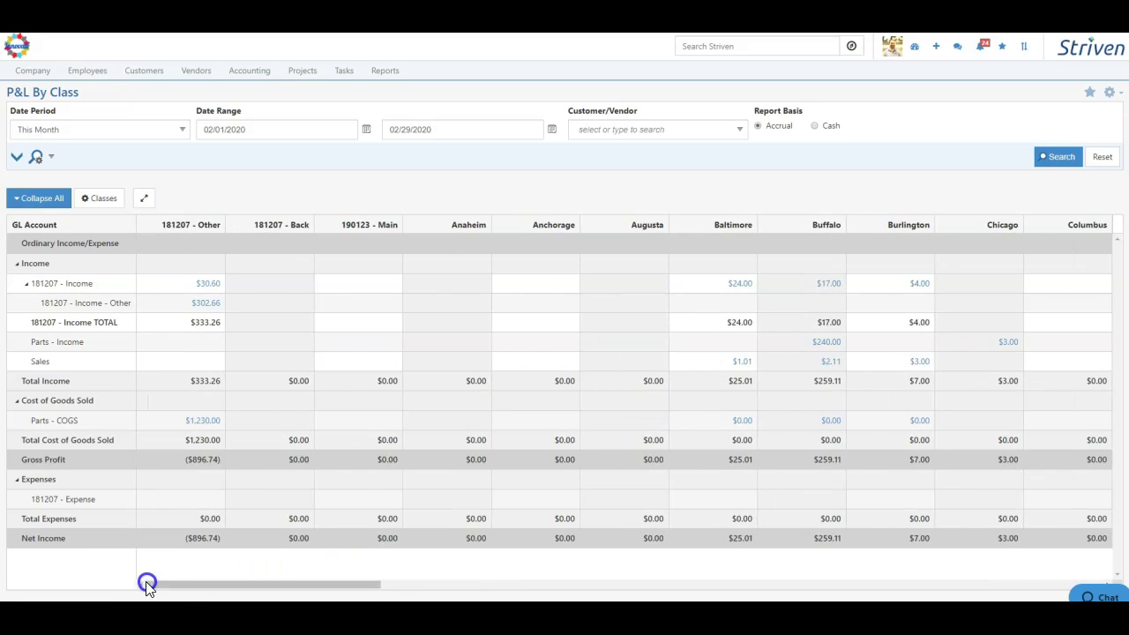